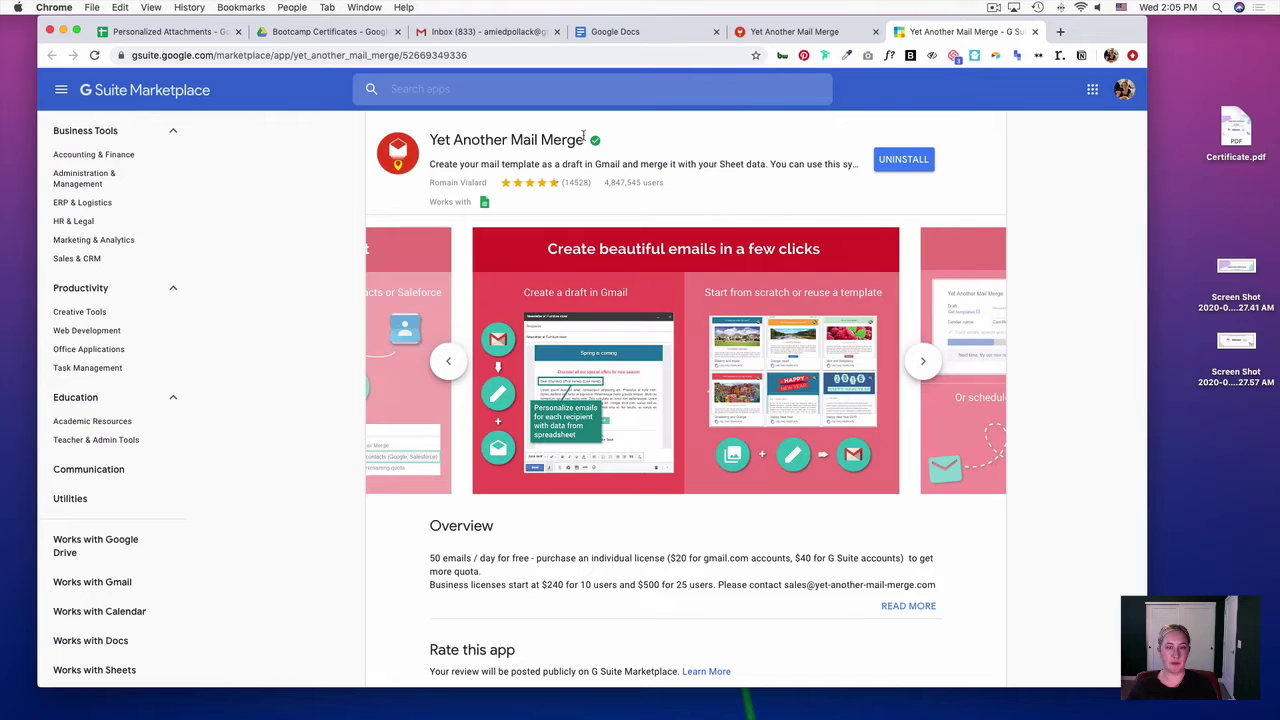
- Check the Yet Another Mail Merge website and Marketplace listing, then return to the Personalized Attachments sheet
click(1148, 113)
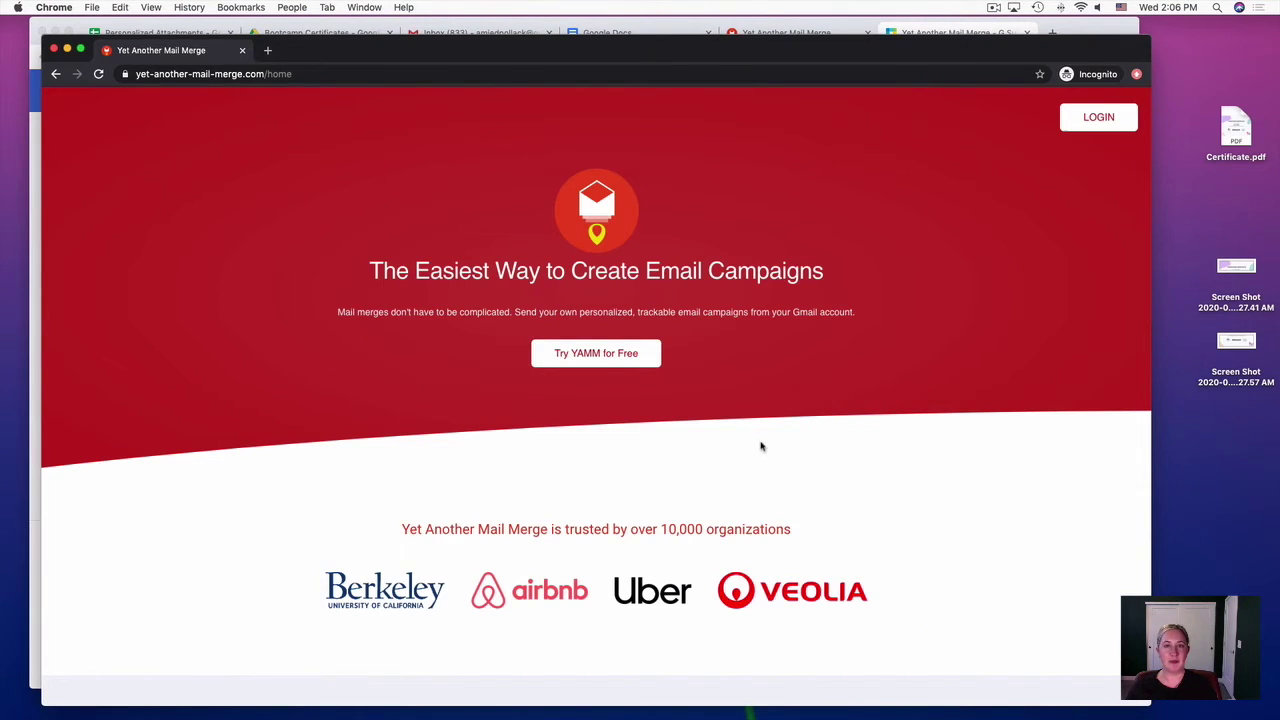
click(464, 30)
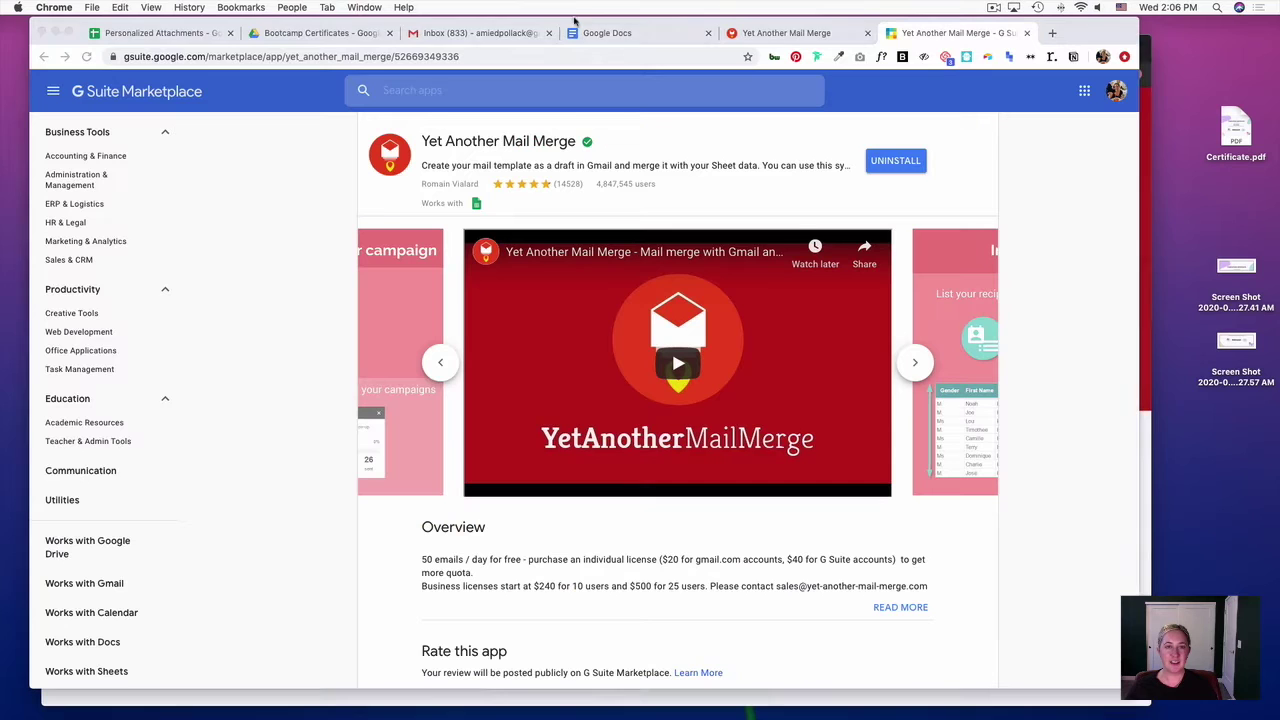
click(174, 33)
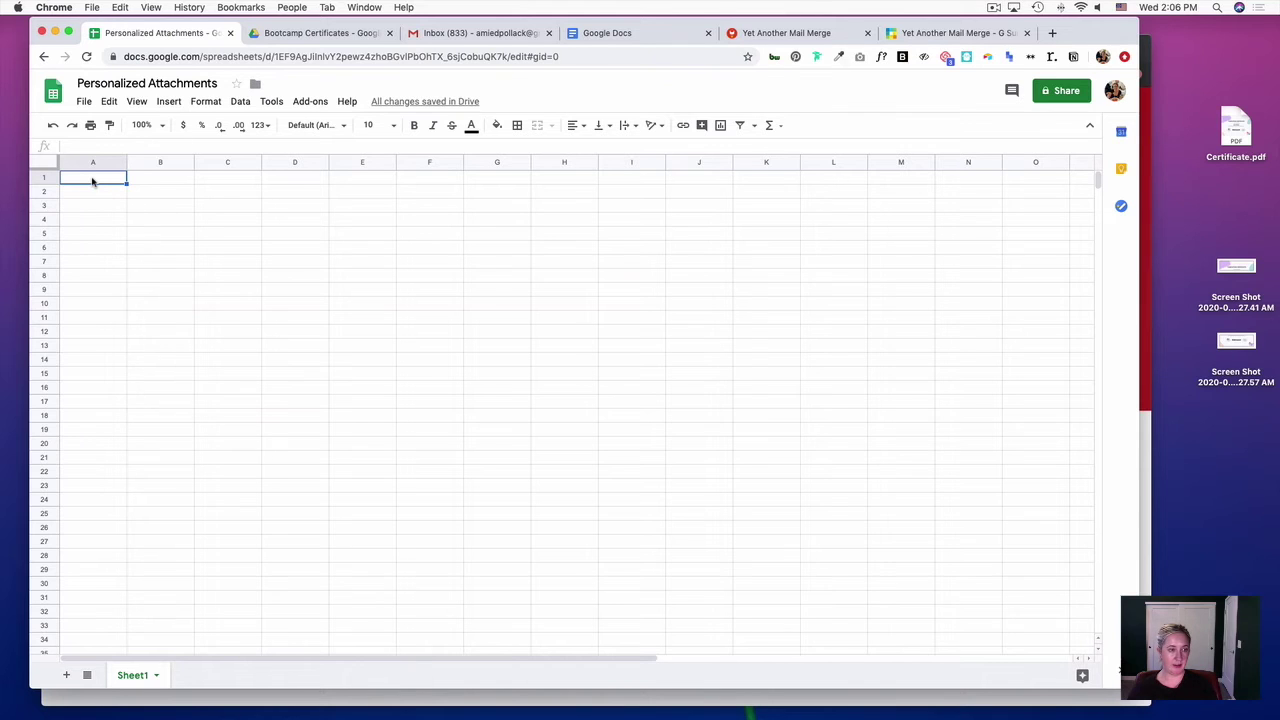
- Enter the headers ID, First Name, Last Name and Email Address in A1:D1
text(ID)
key(Tab)
text(First Name)
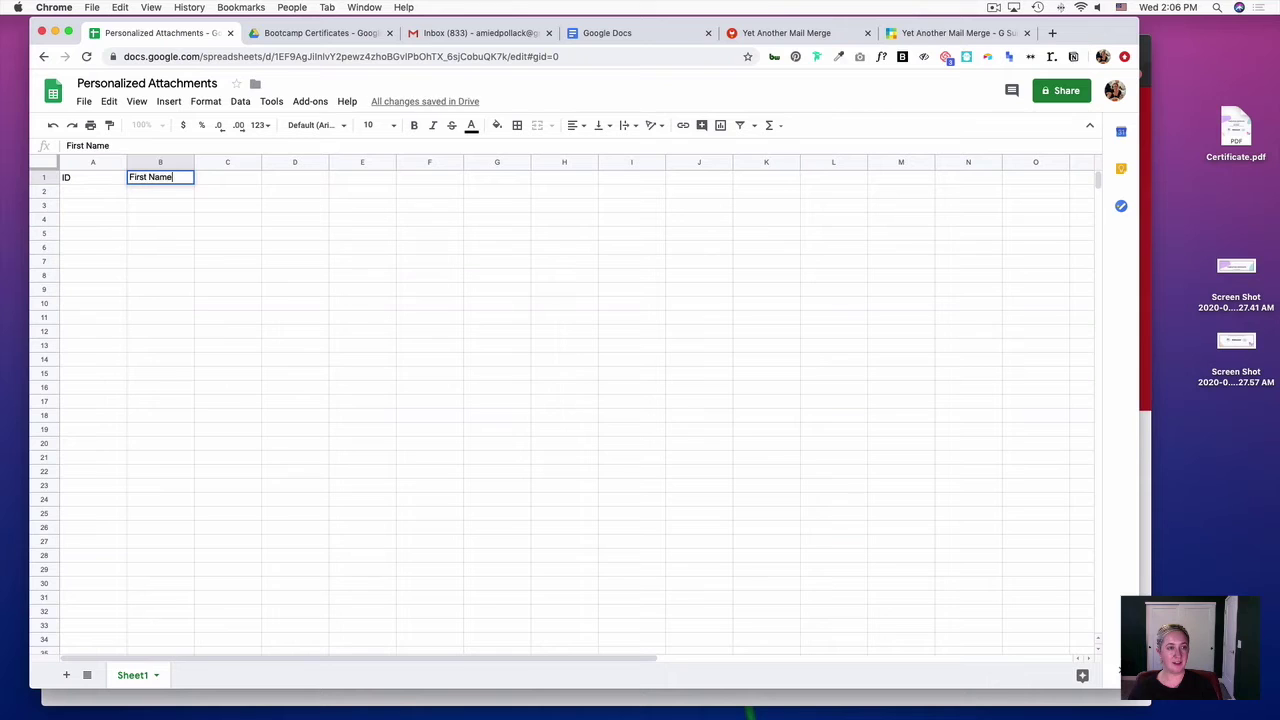
key(Tab)
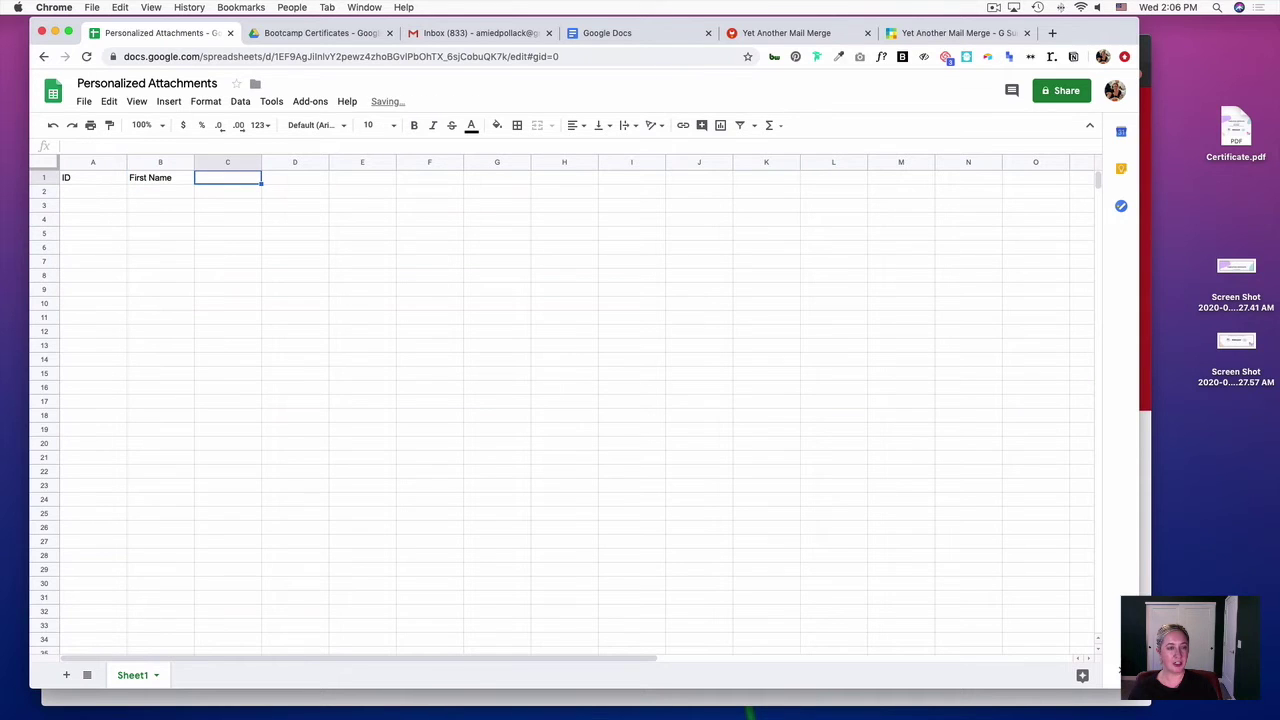
text(Last )
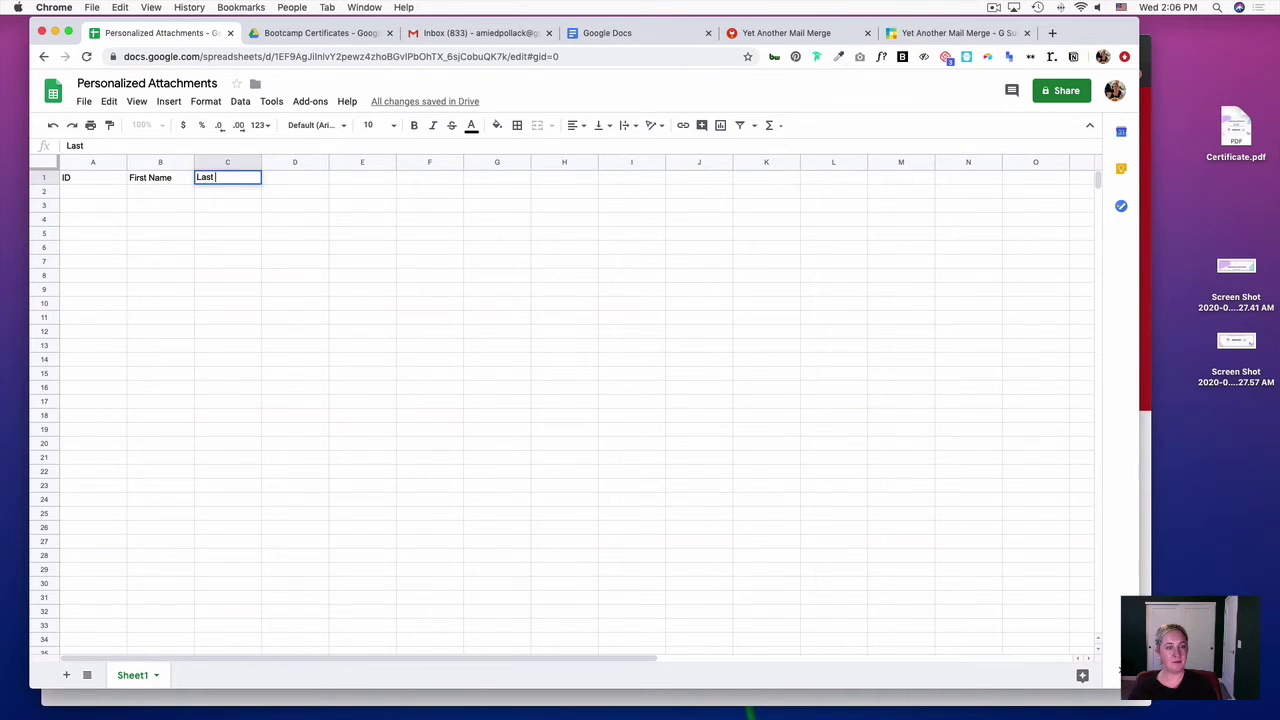
text(Name)
key(Tab)
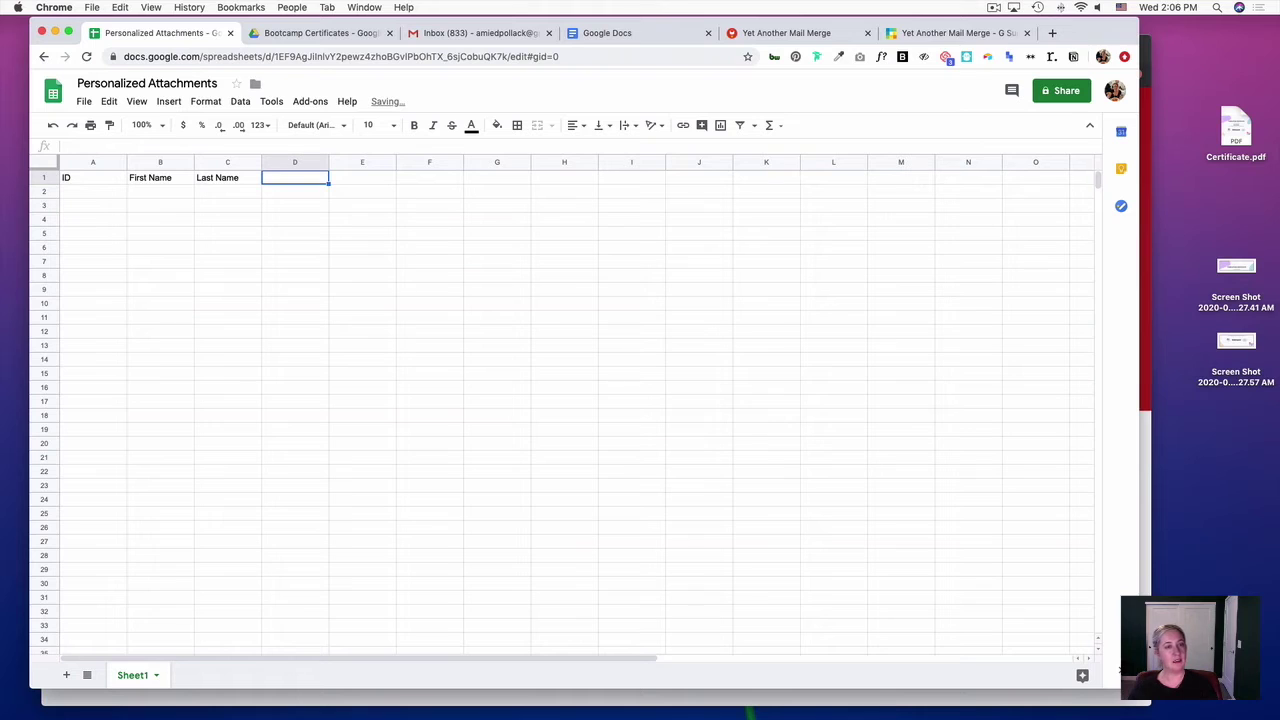
text(Email)
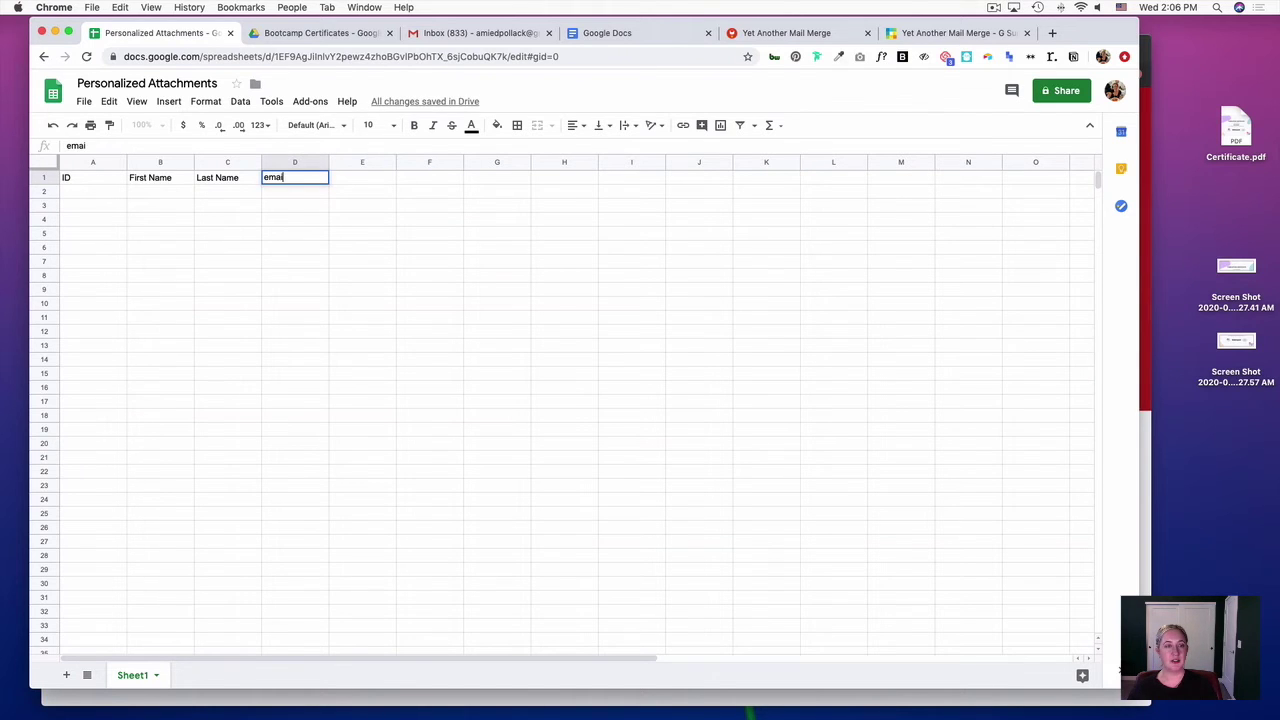
key(BackSpace)
key(BackSpace)
key(BackSpace)
key(BackSpace)
text(mail Ad)
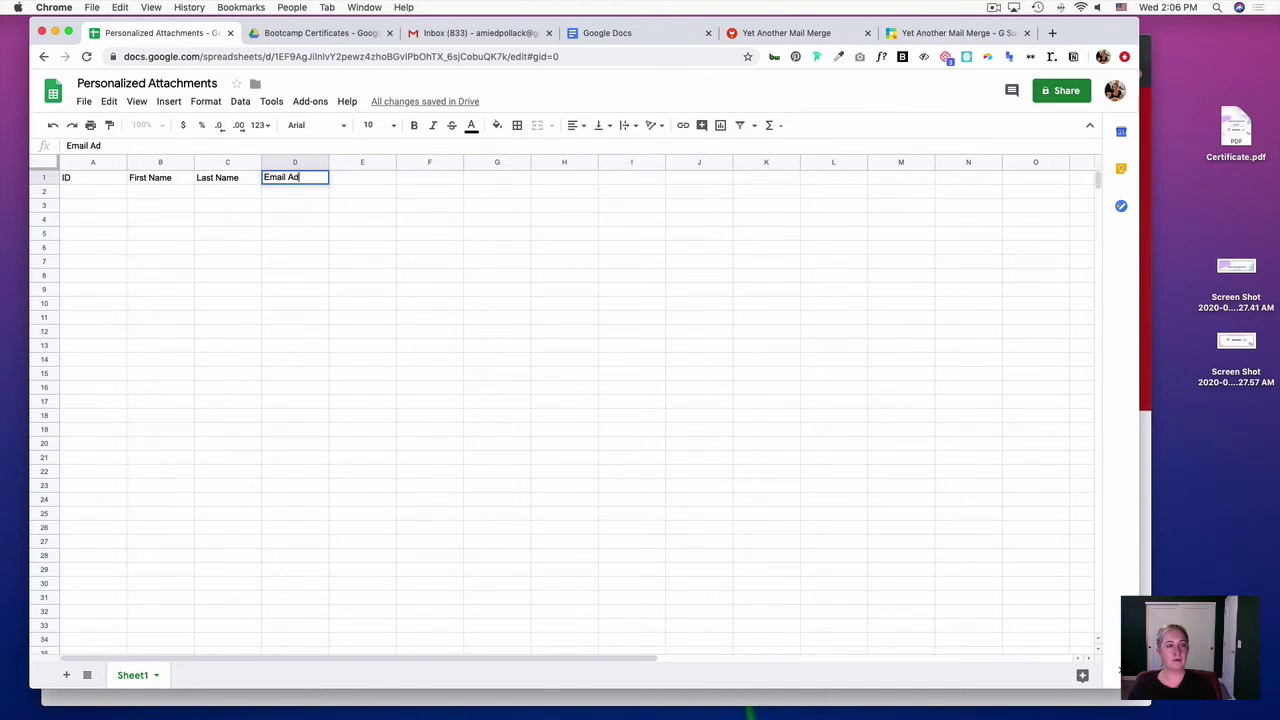
text(dress)
key(Return)
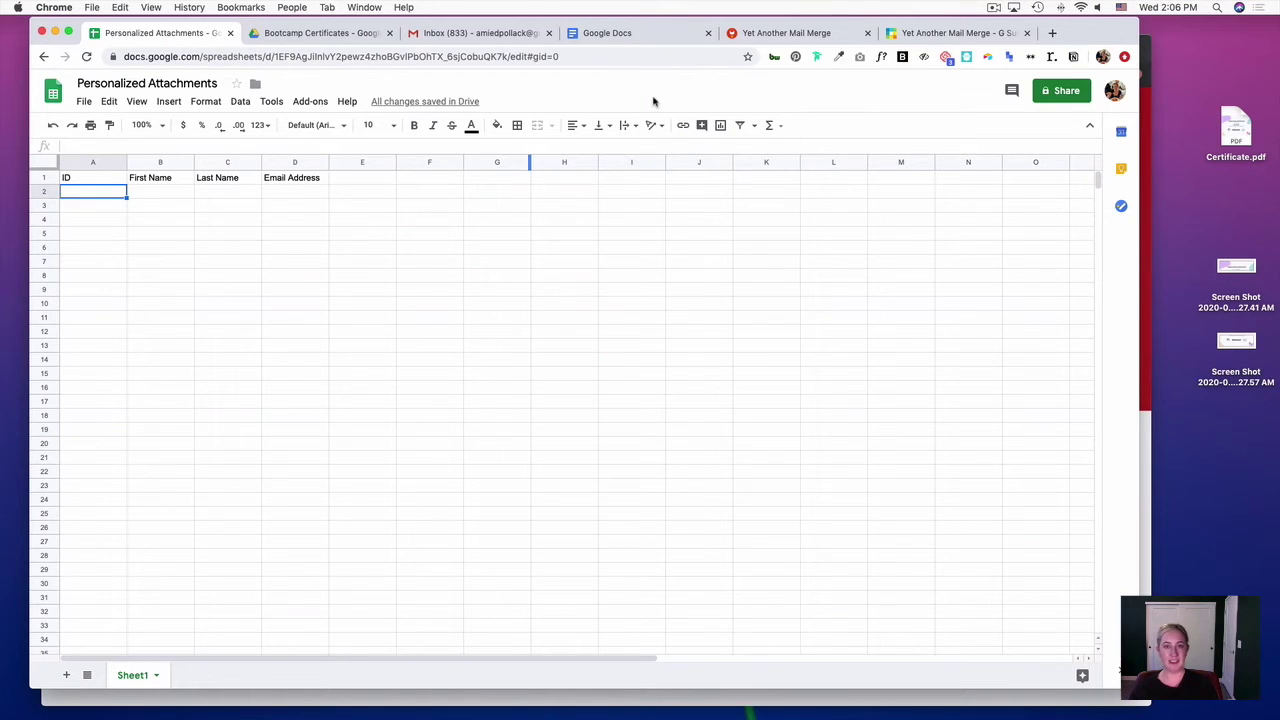
- Start a blank Google Doc and insert a 1x1 table into it
click(666, 36)
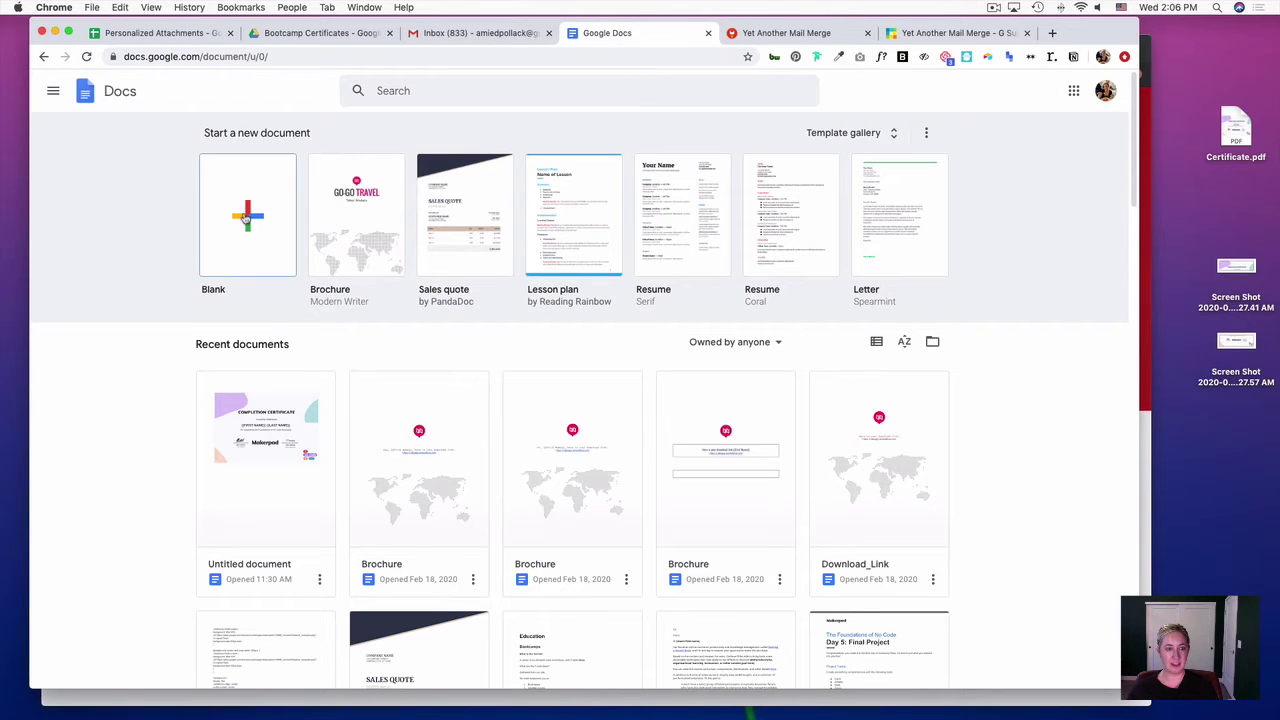
click(246, 216)
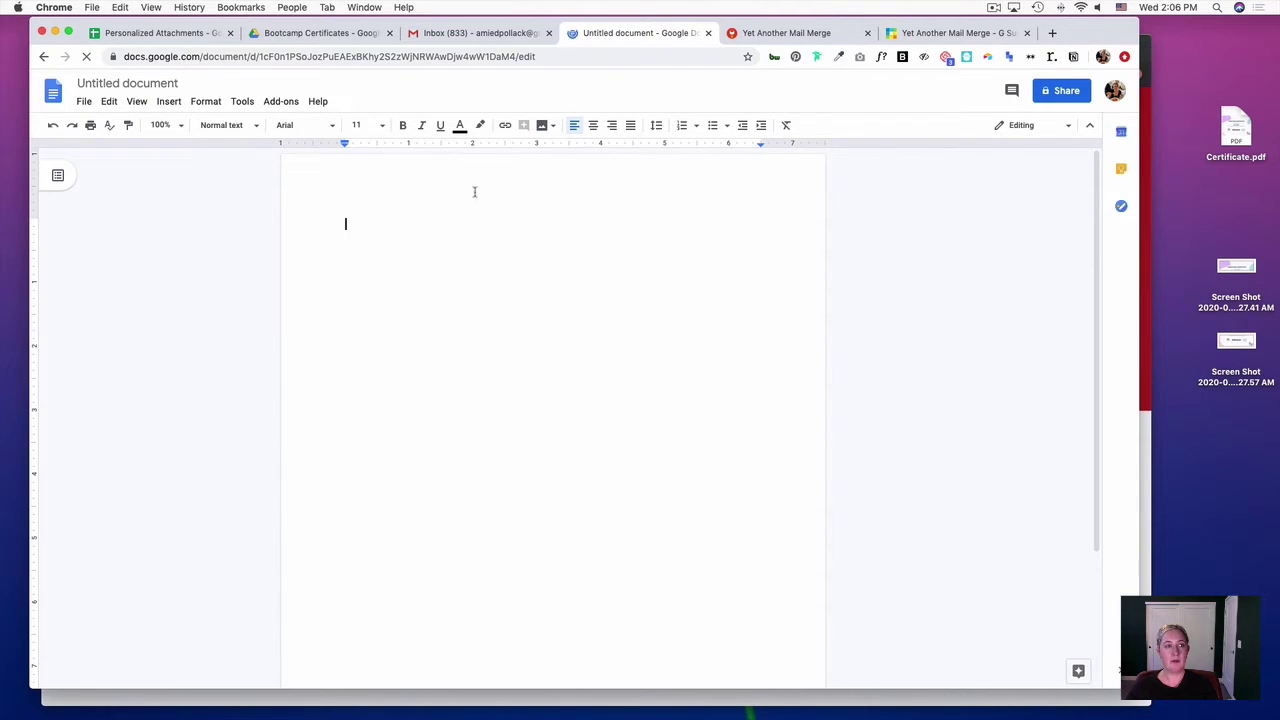
click(209, 103)
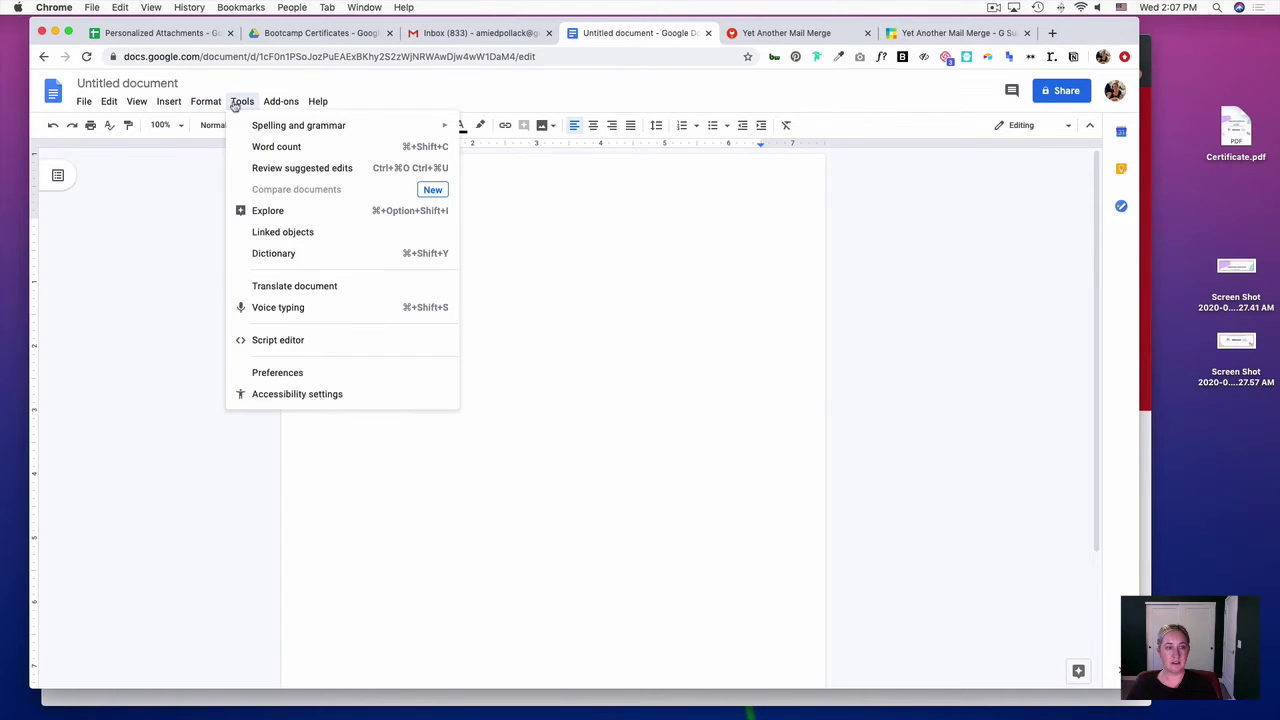
mouse_move(168, 101)
mouse_move(206, 150)
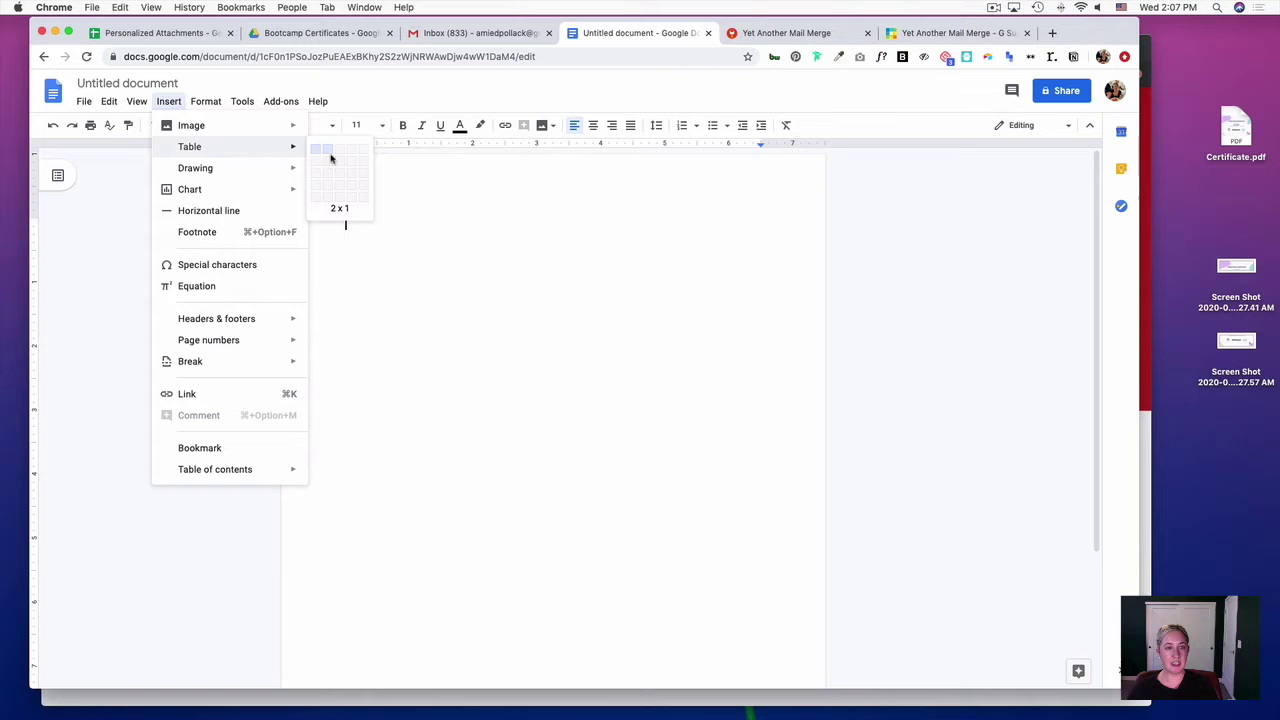
click(317, 151)
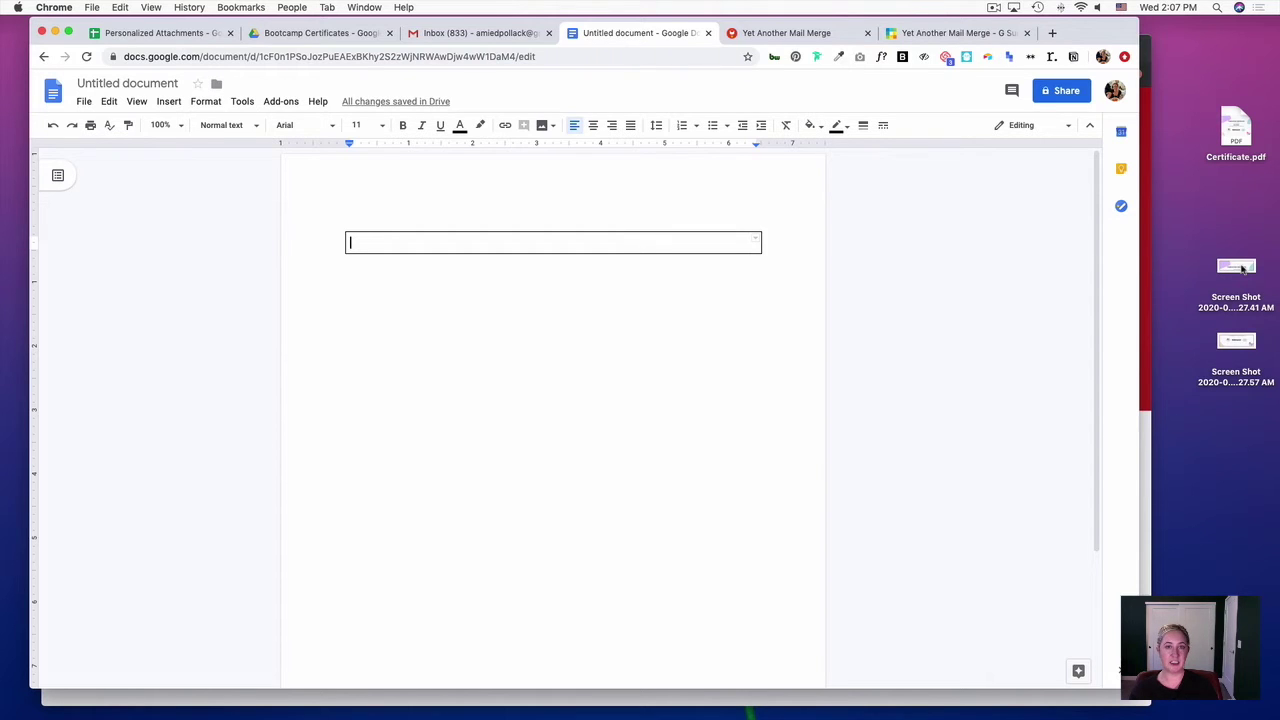
- Fill the cell with the header screenshot, a {{FIRST NAME}} {{LAST NAME}} line, and the lower screenshot
drag(1240, 268, 565, 238)
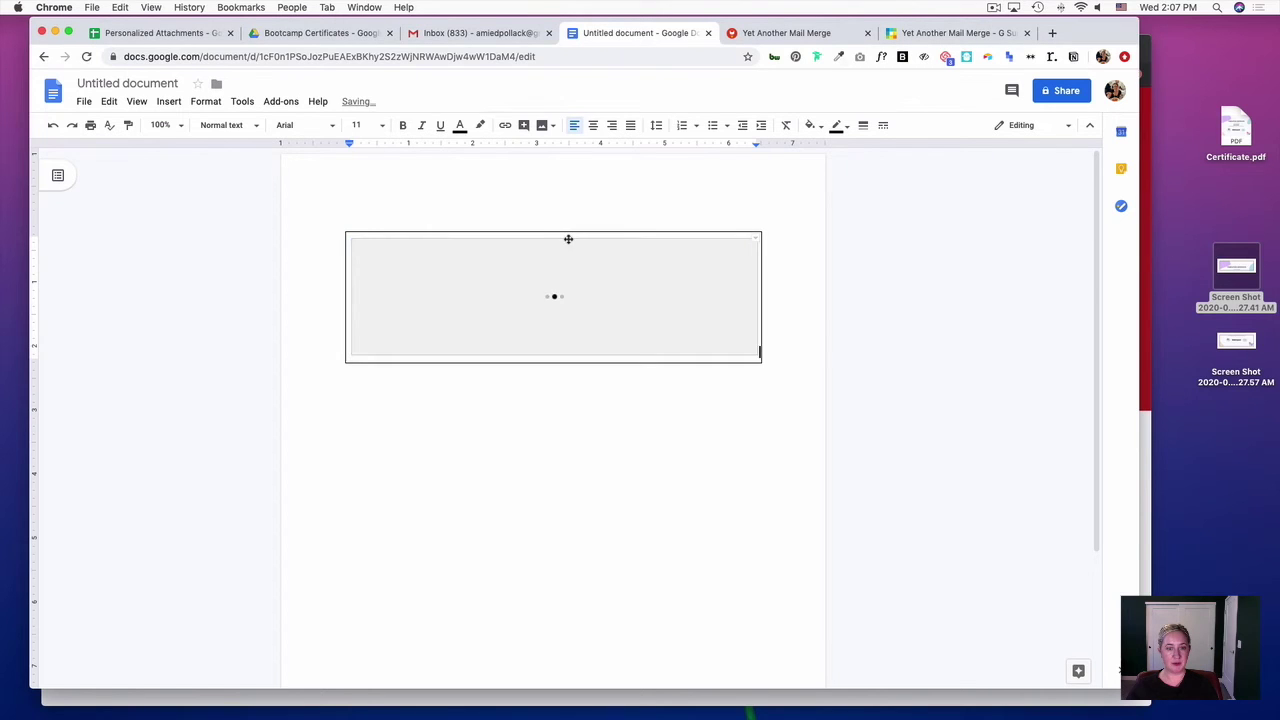
key(Return)
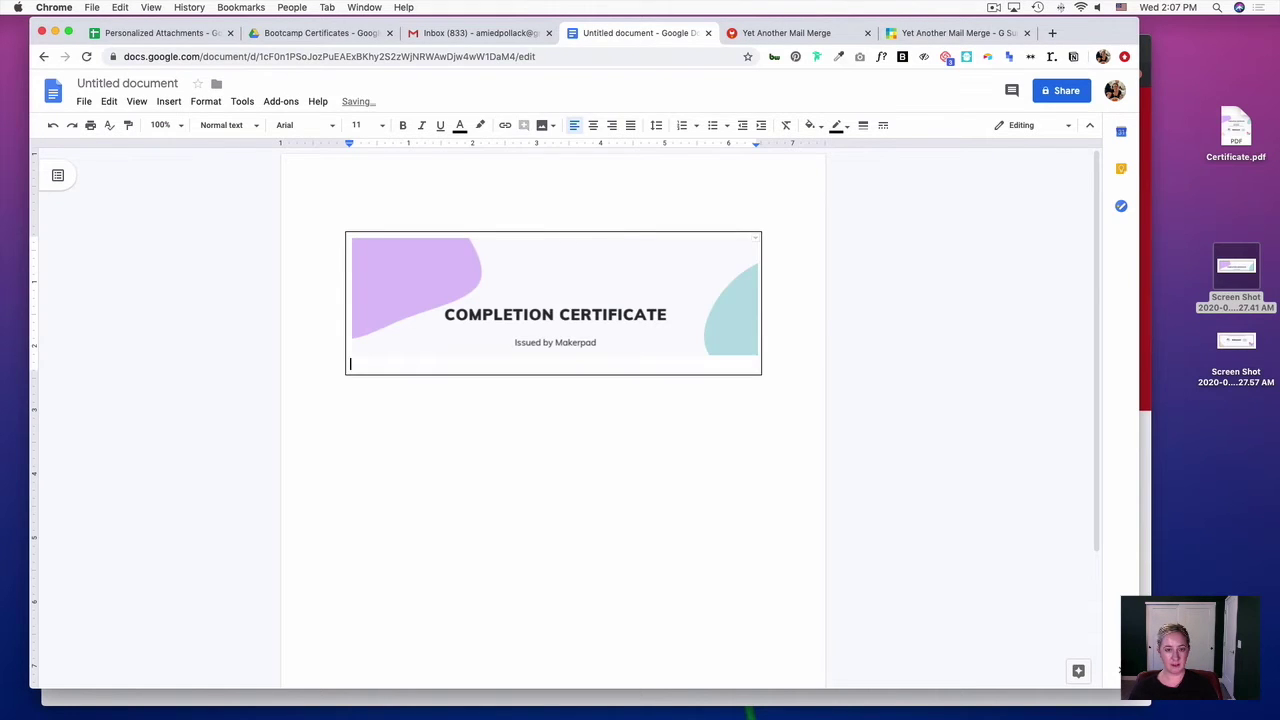
text({{)
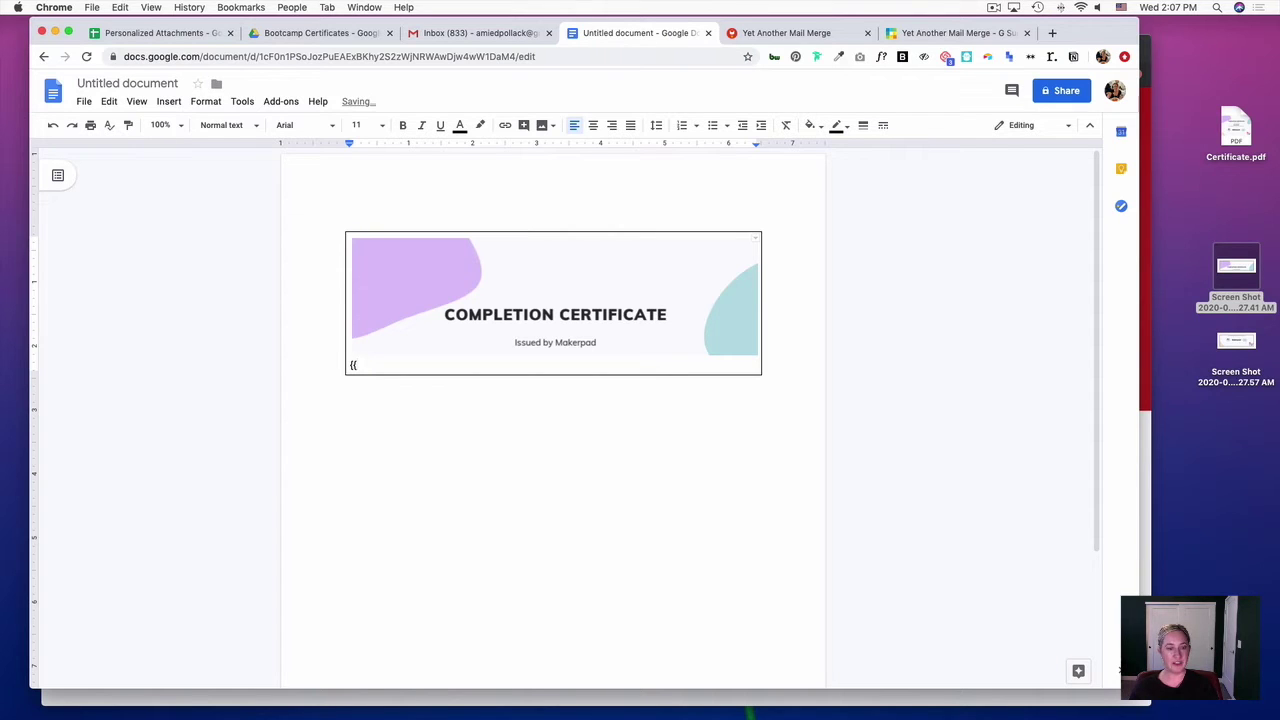
text(FIRST NAME}} {{)
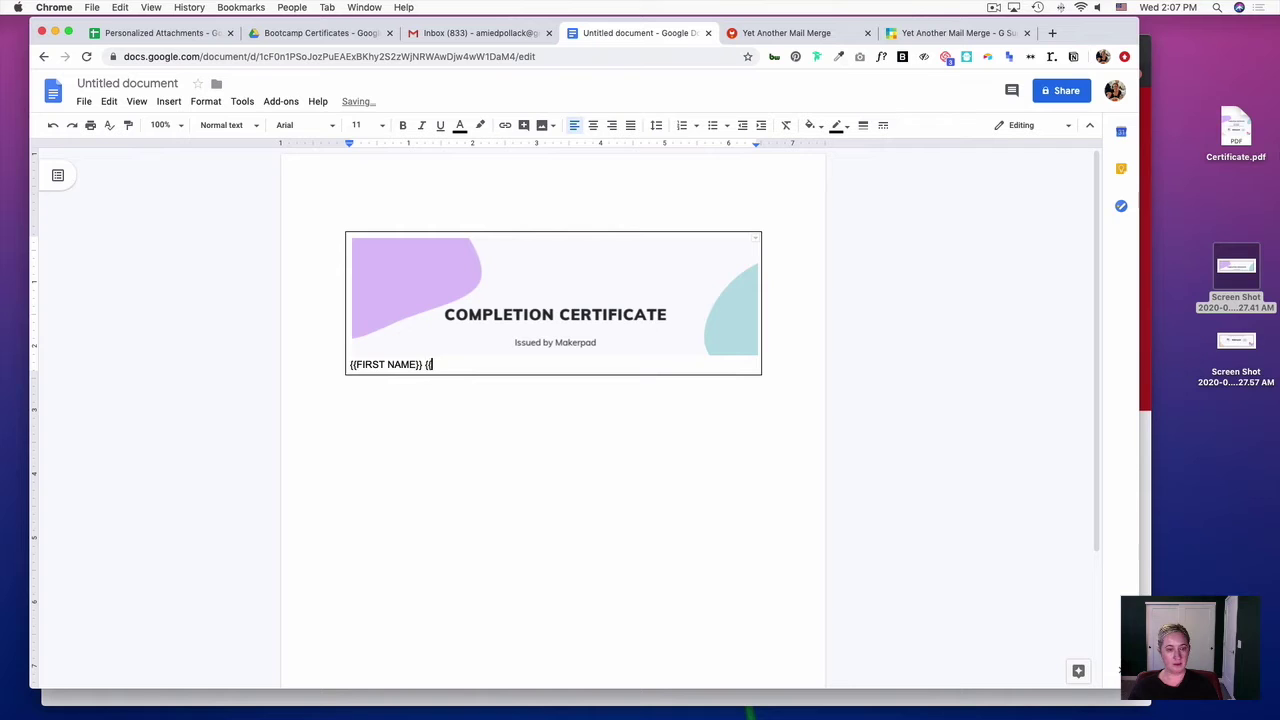
text(LAST NAME}})
key(Return)
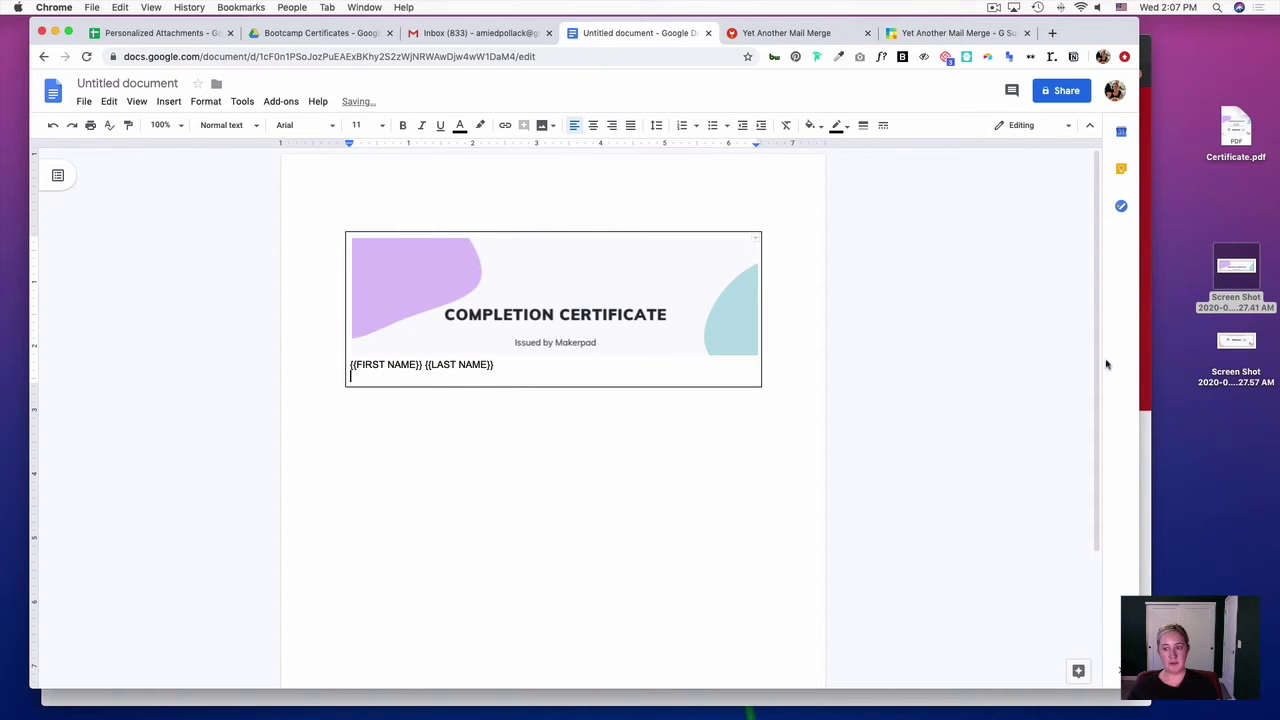
drag(1236, 340, 350, 364)
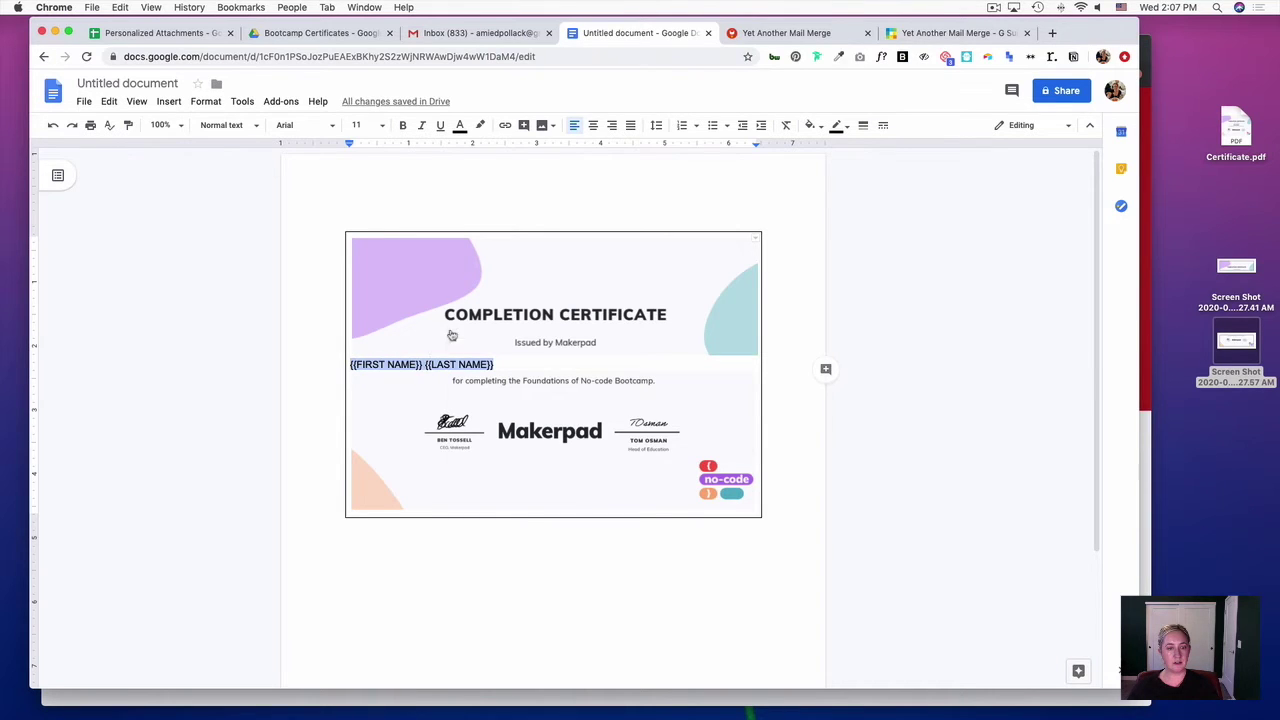
- Set the certificate table's alignment to Center in Table properties
right_click(451, 362)
click(404, 378)
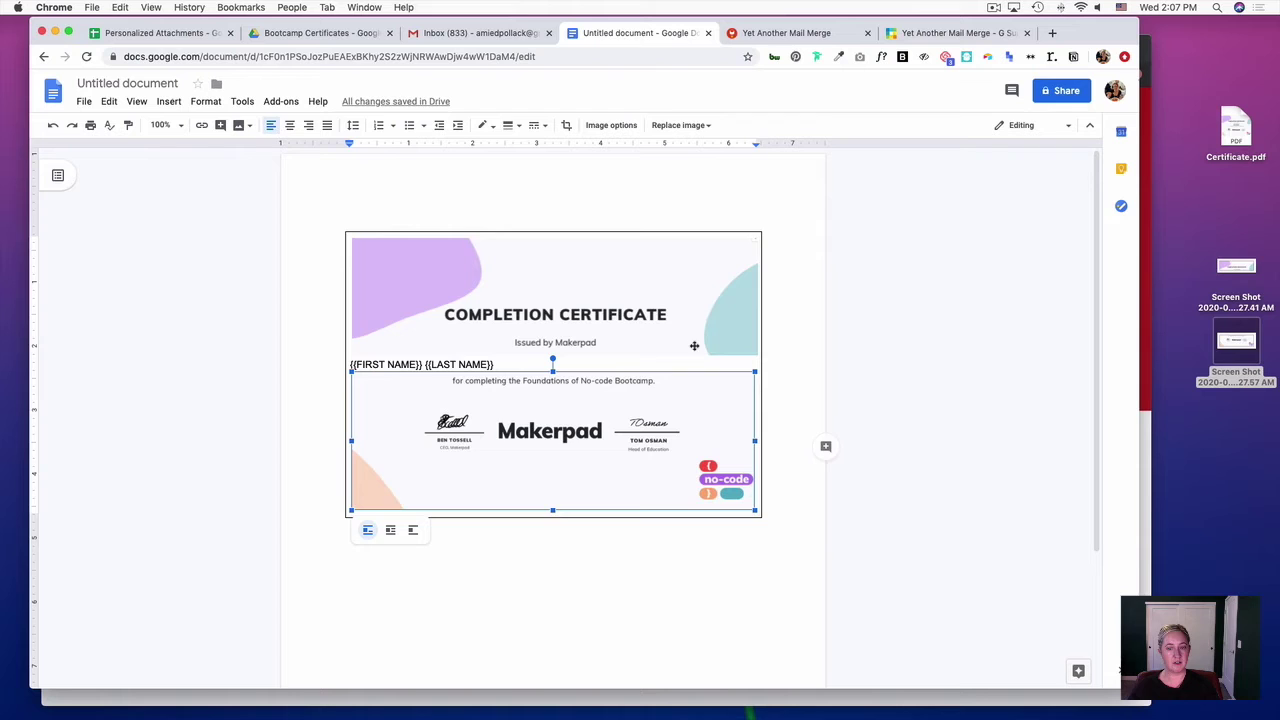
click(801, 349)
right_click(723, 347)
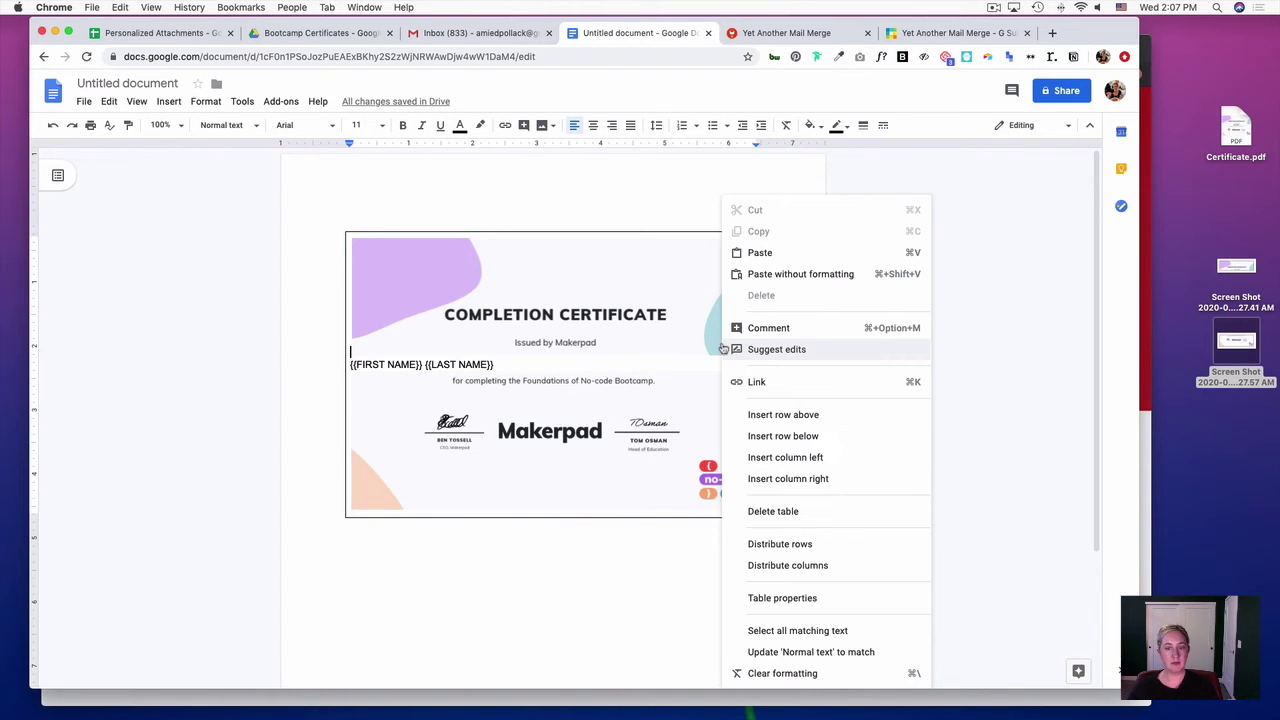
click(766, 598)
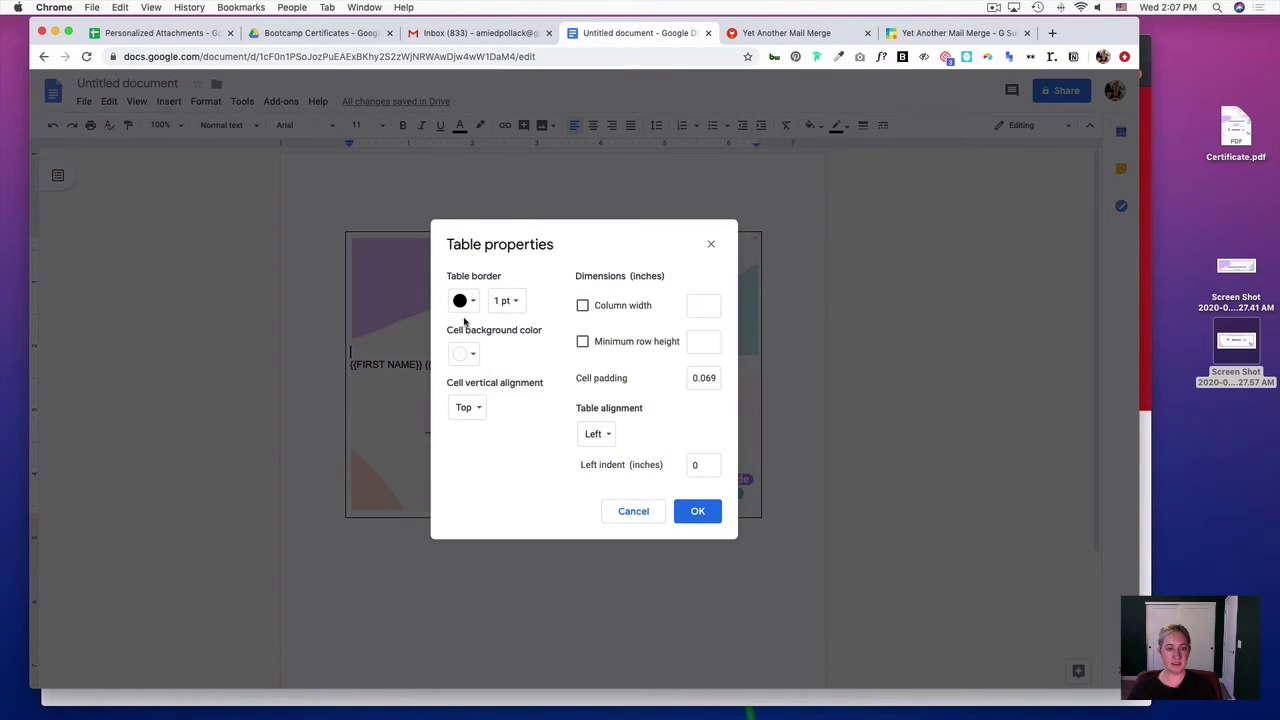
click(594, 434)
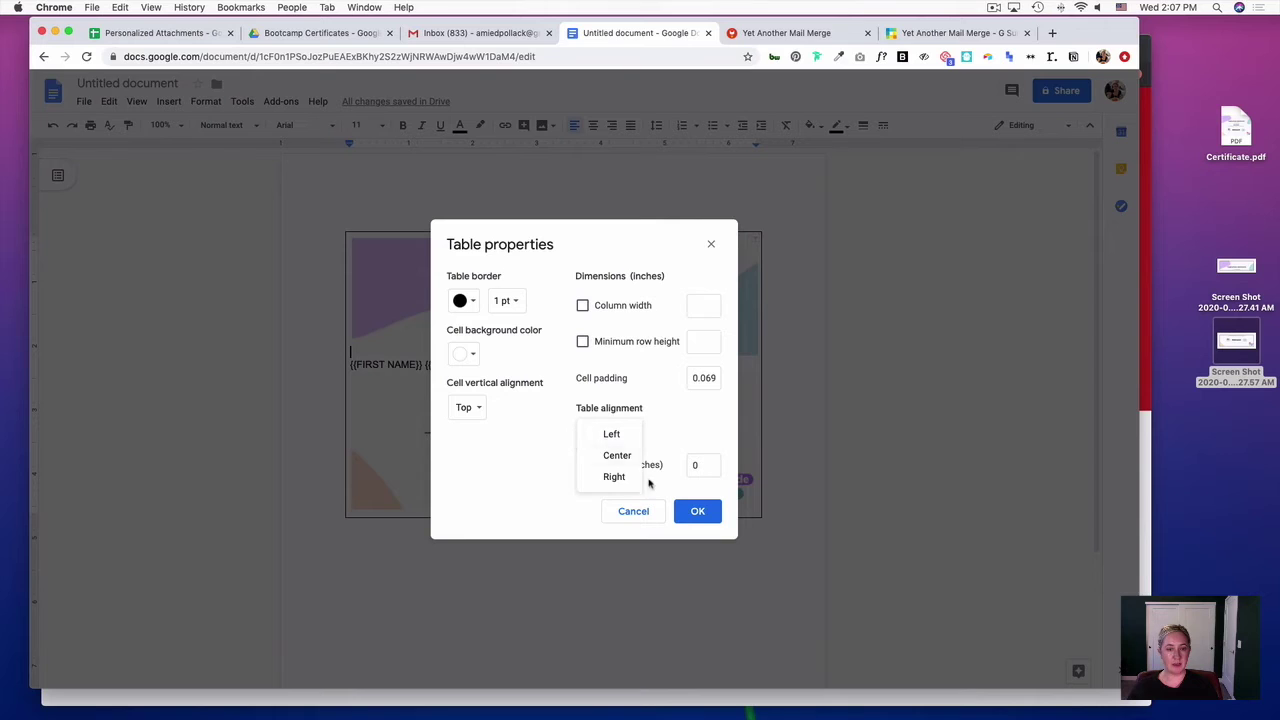
click(617, 455)
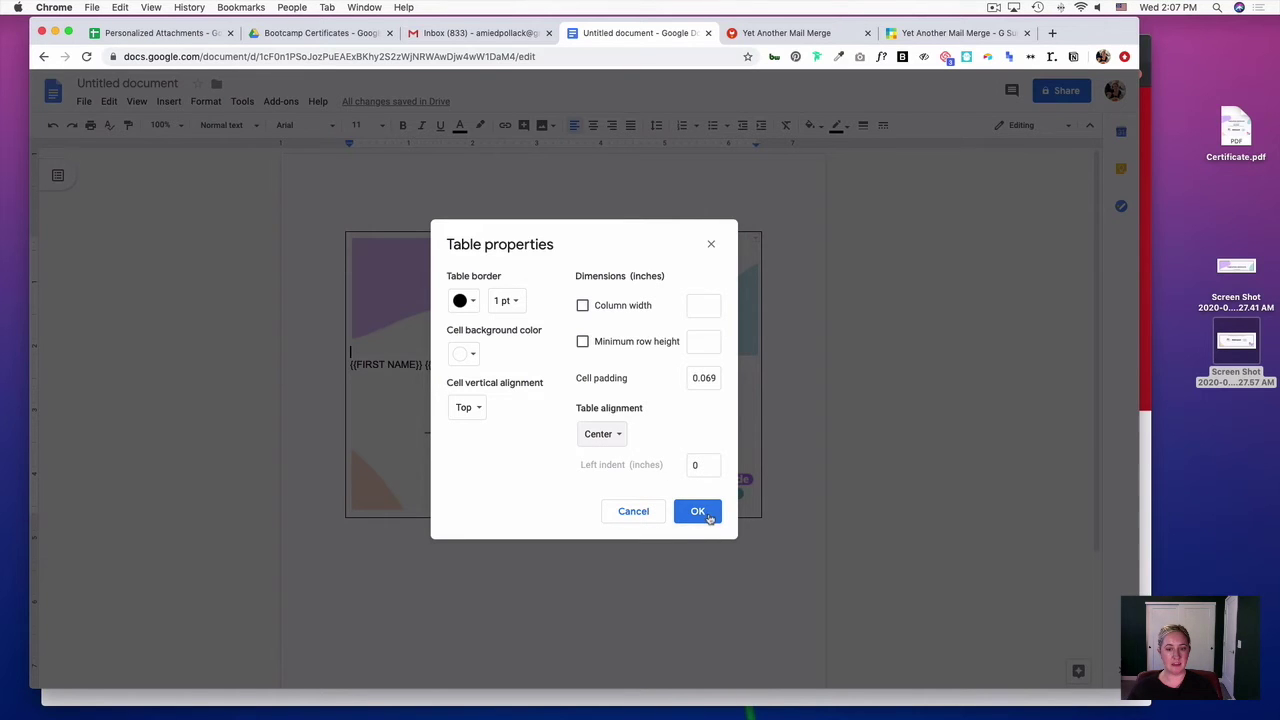
click(698, 511)
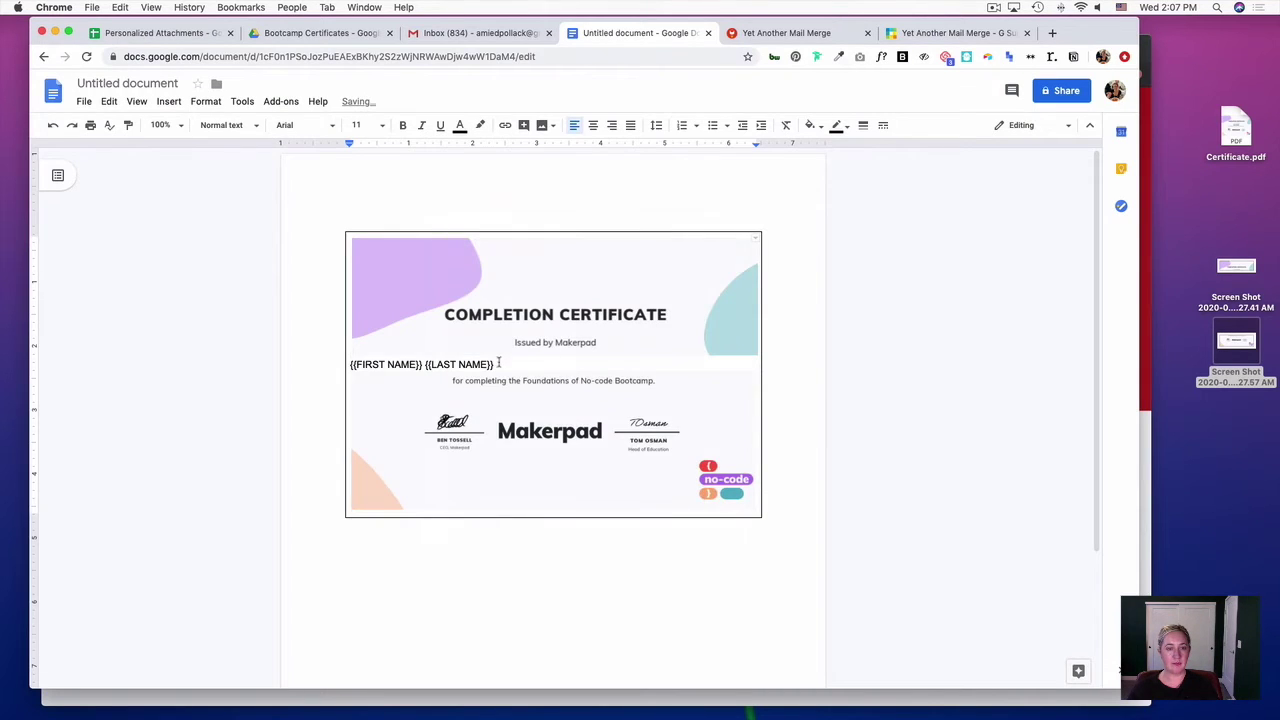
- Make the {{FIRST NAME}} {{LAST NAME}} line centred, 14 pt and bold
drag(494, 365, 362, 357)
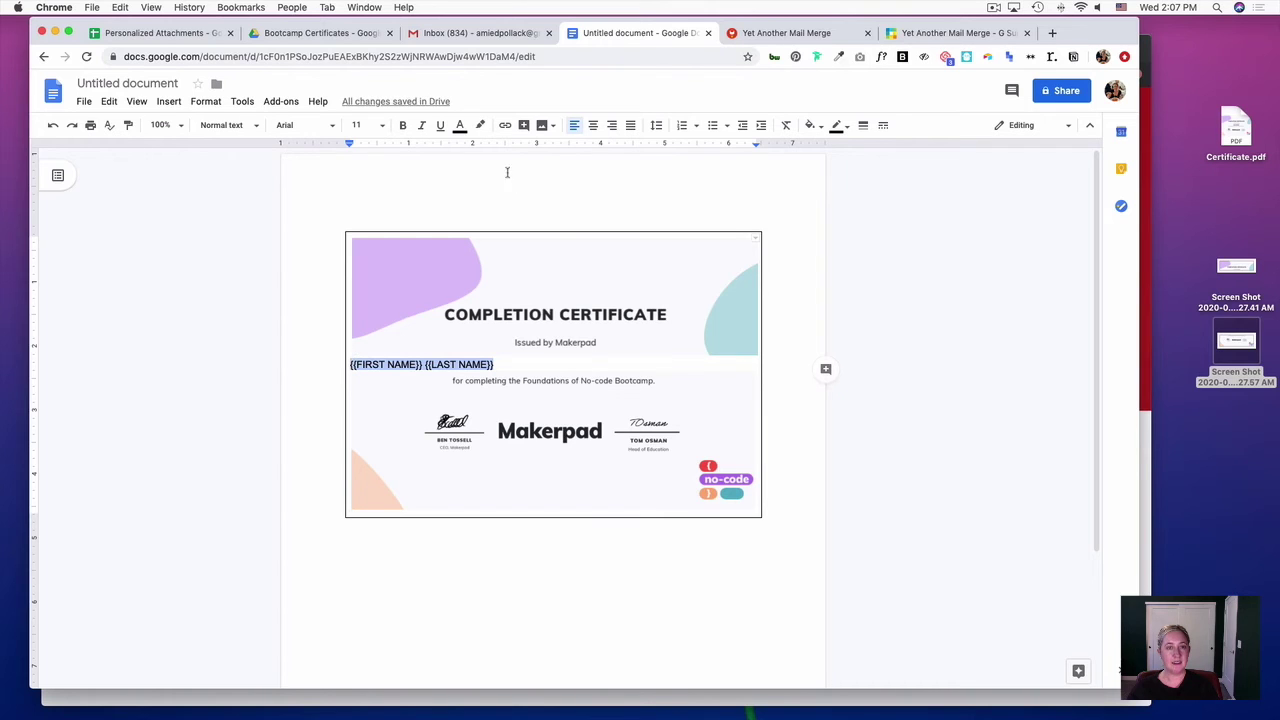
click(594, 125)
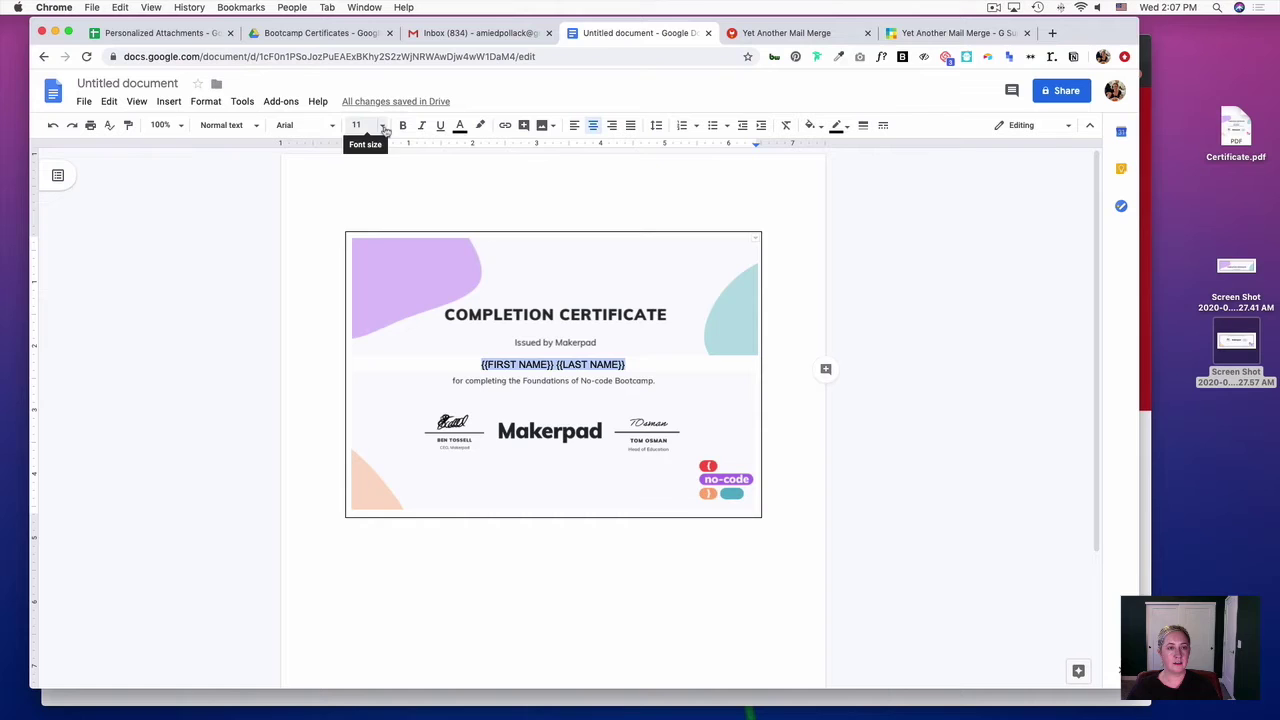
click(383, 130)
click(358, 256)
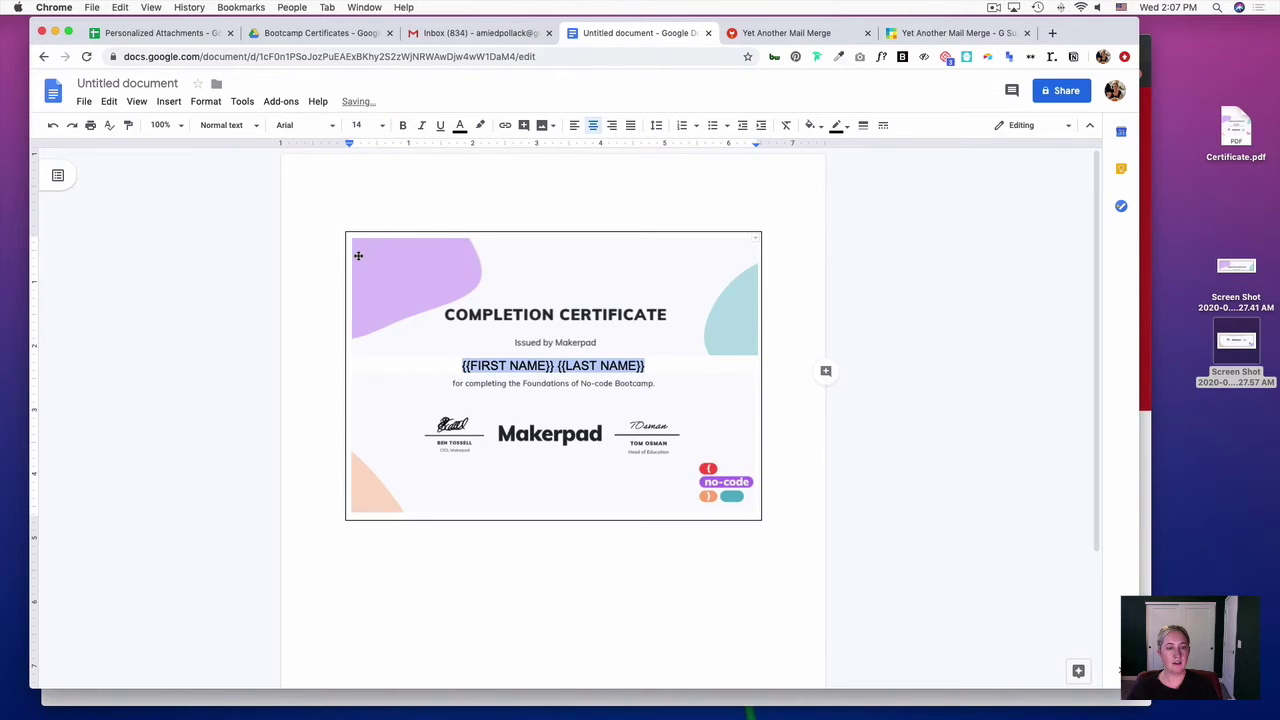
click(405, 126)
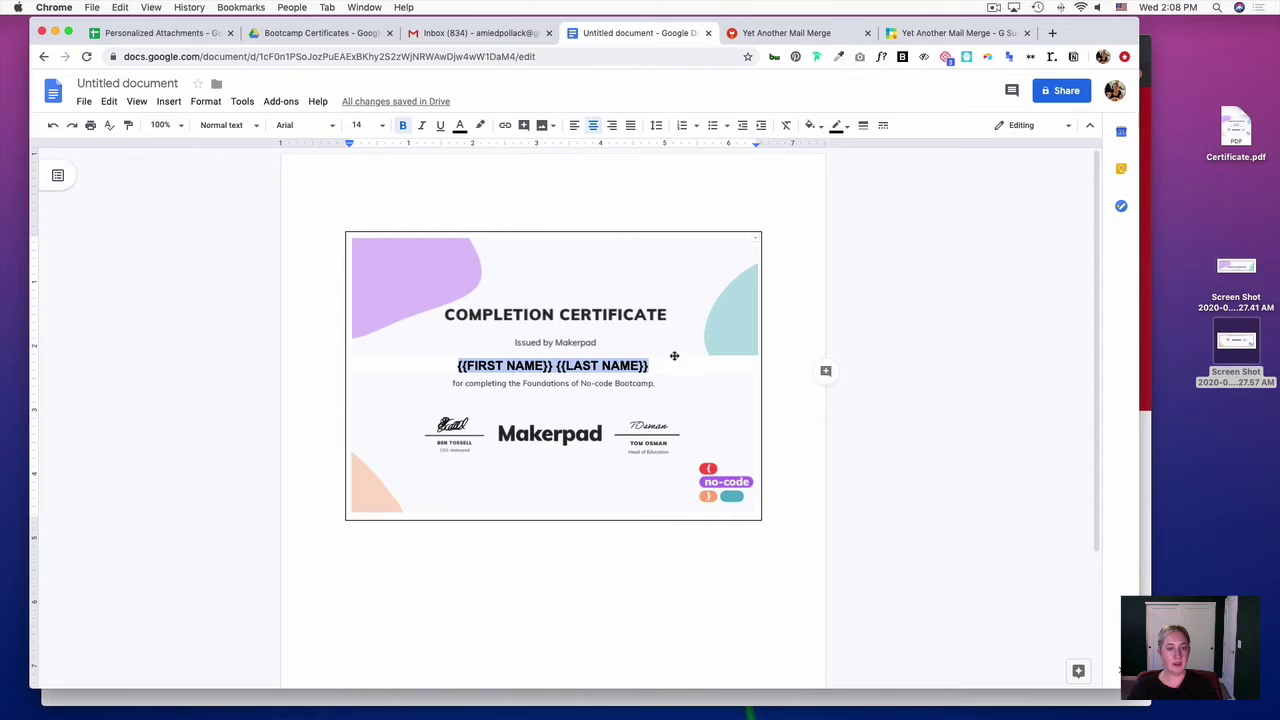
- Start ColorZilla's Pick Color From Page to sample the certificate background
click(688, 535)
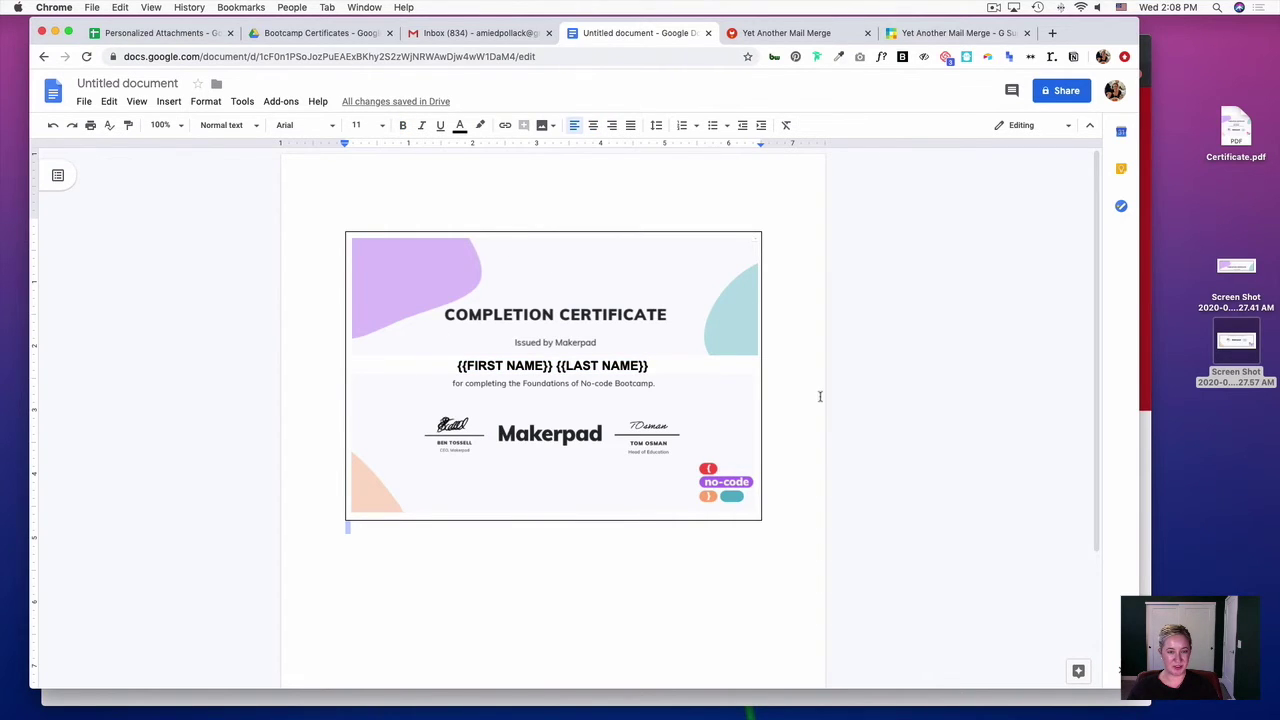
click(838, 57)
click(820, 82)
- Sample the background colour and set the table's cell background to custom #FAFBFD
click(598, 284)
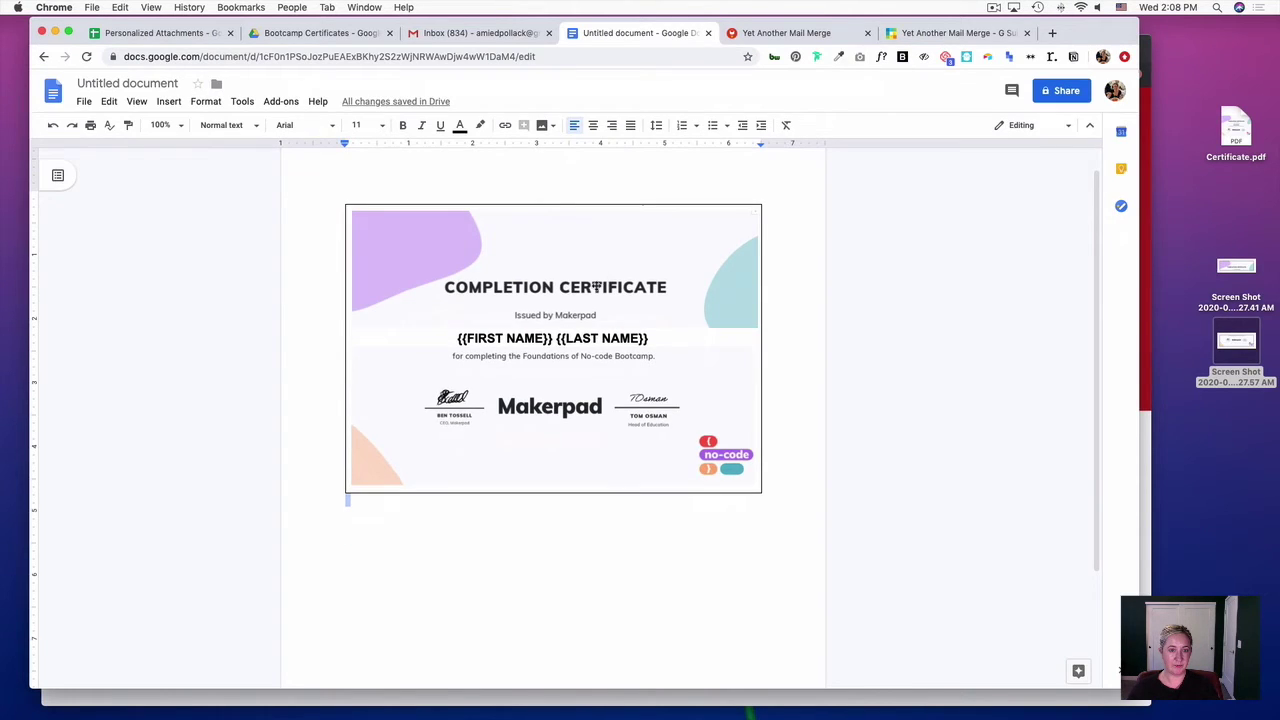
right_click(682, 339)
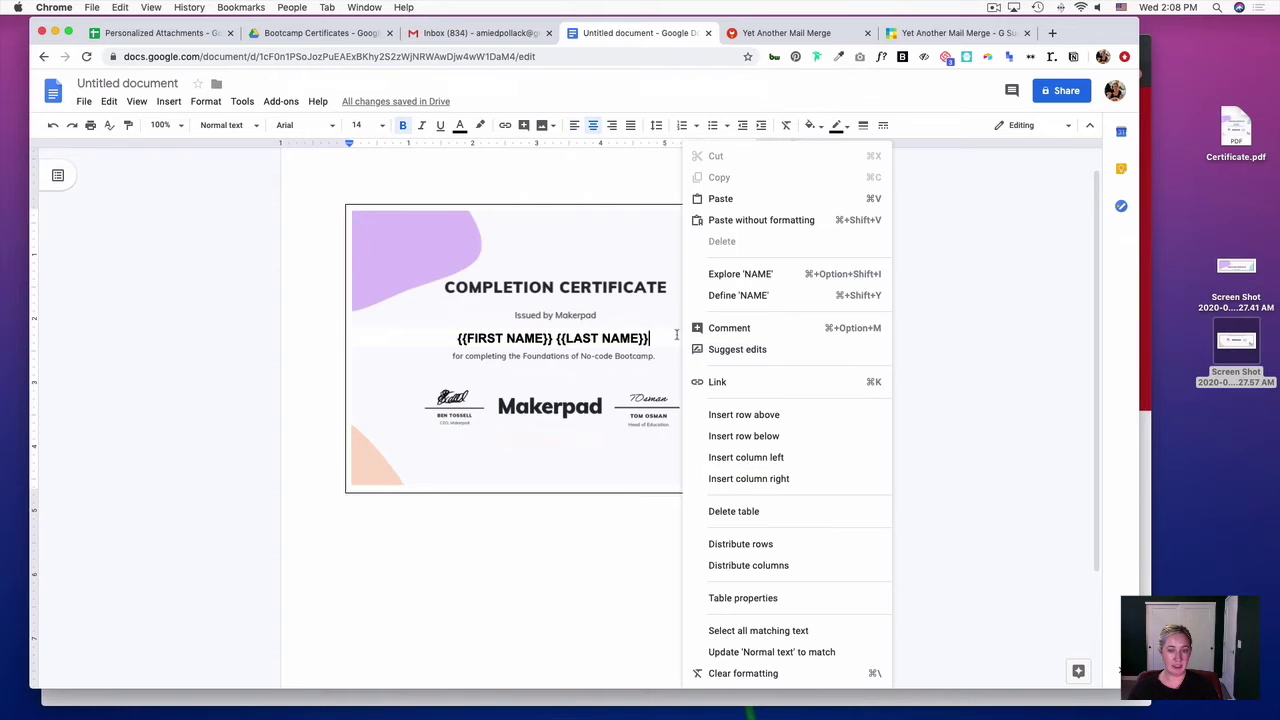
click(784, 600)
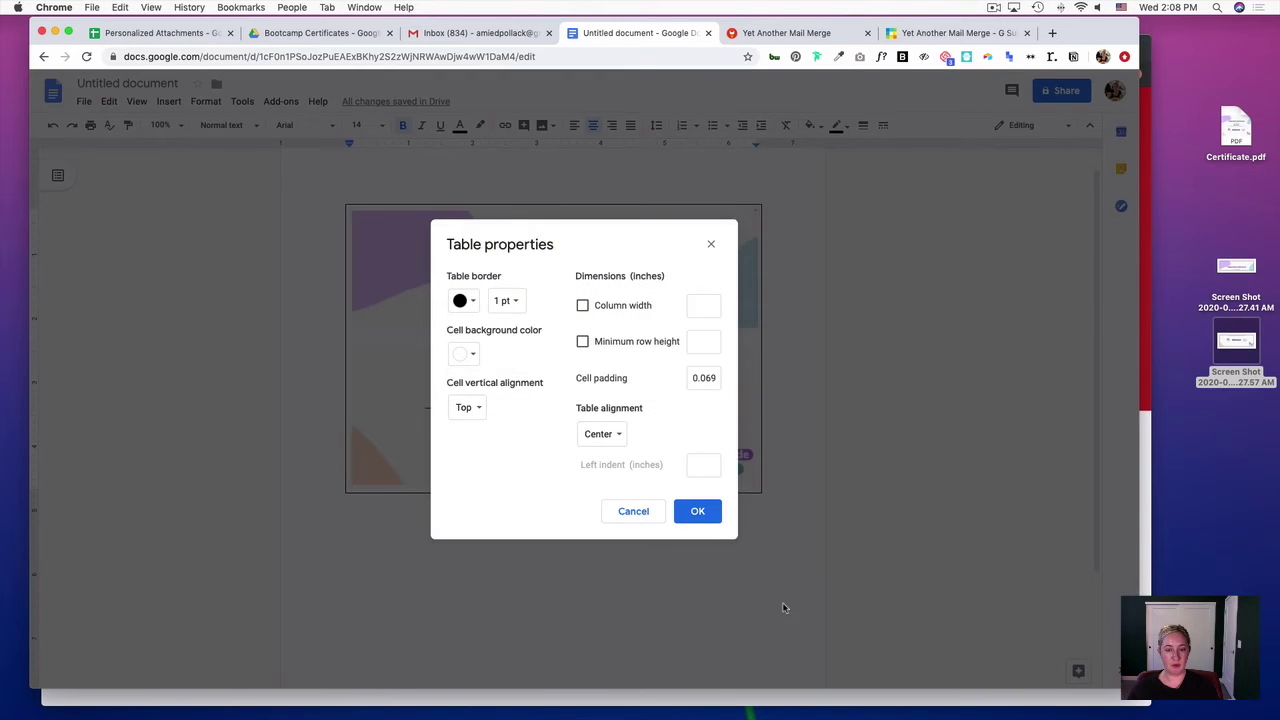
click(466, 358)
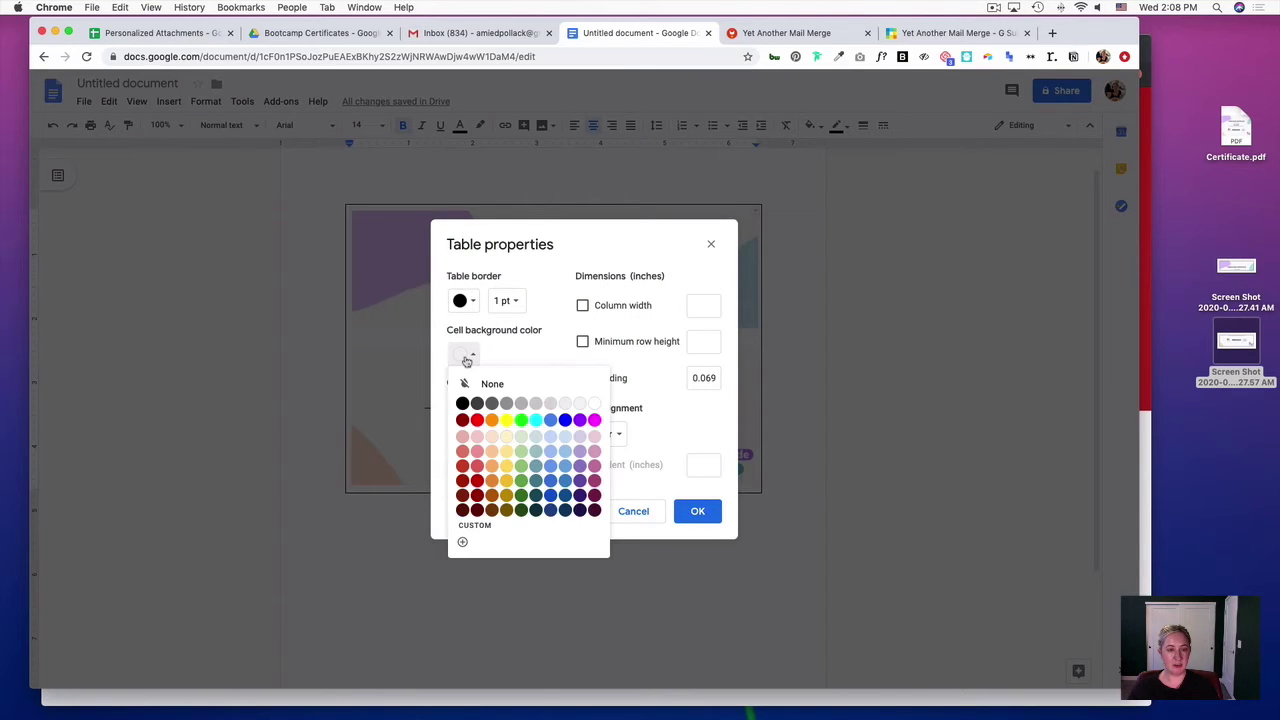
click(462, 541)
click(607, 292)
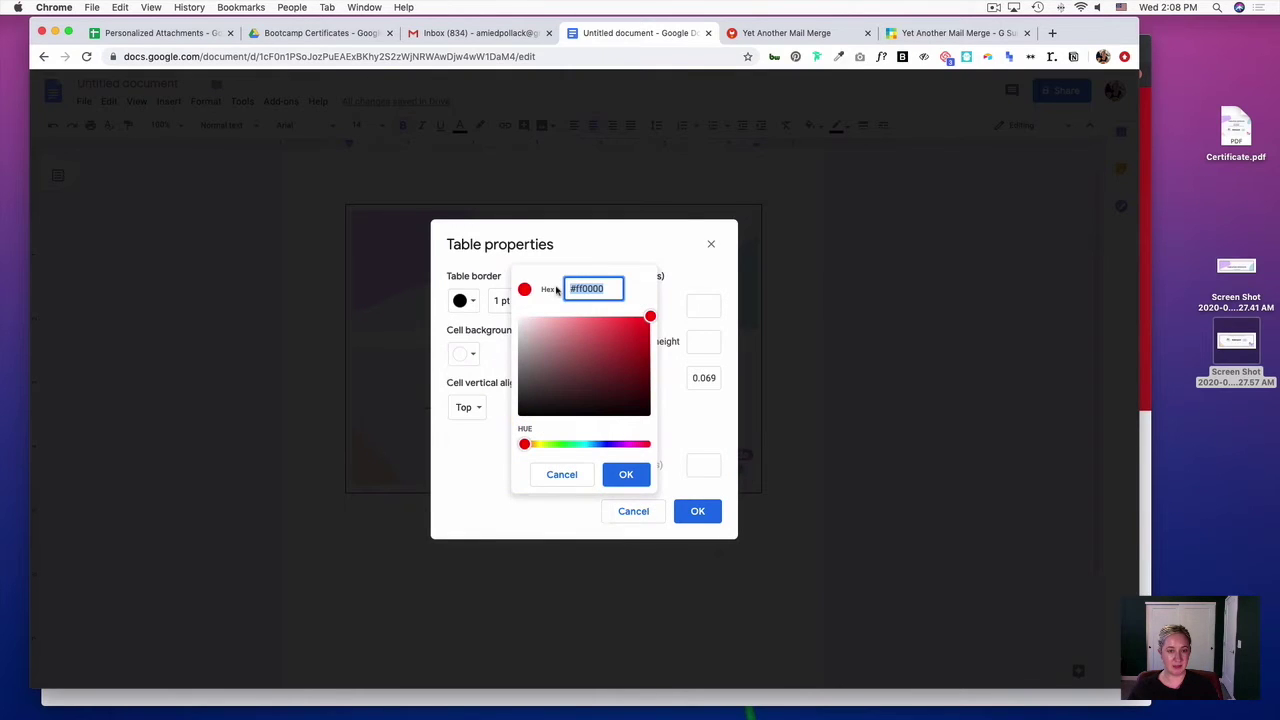
key(ctrl+v)
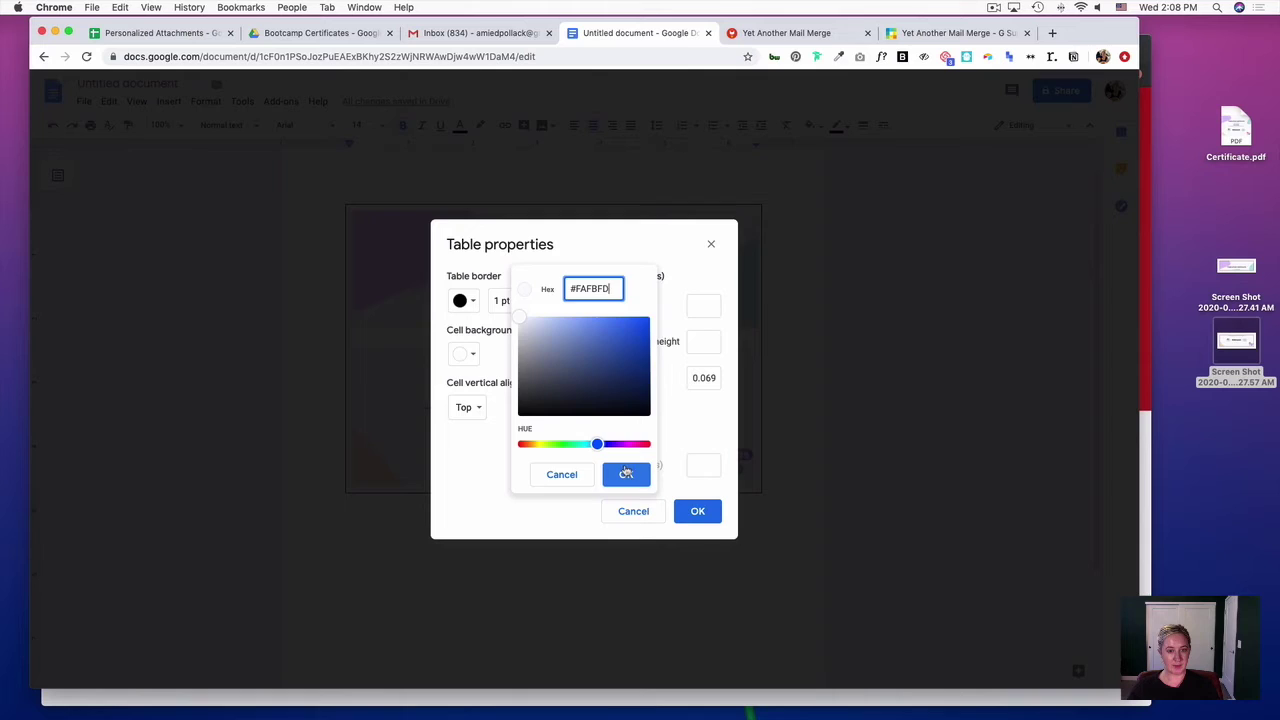
click(627, 476)
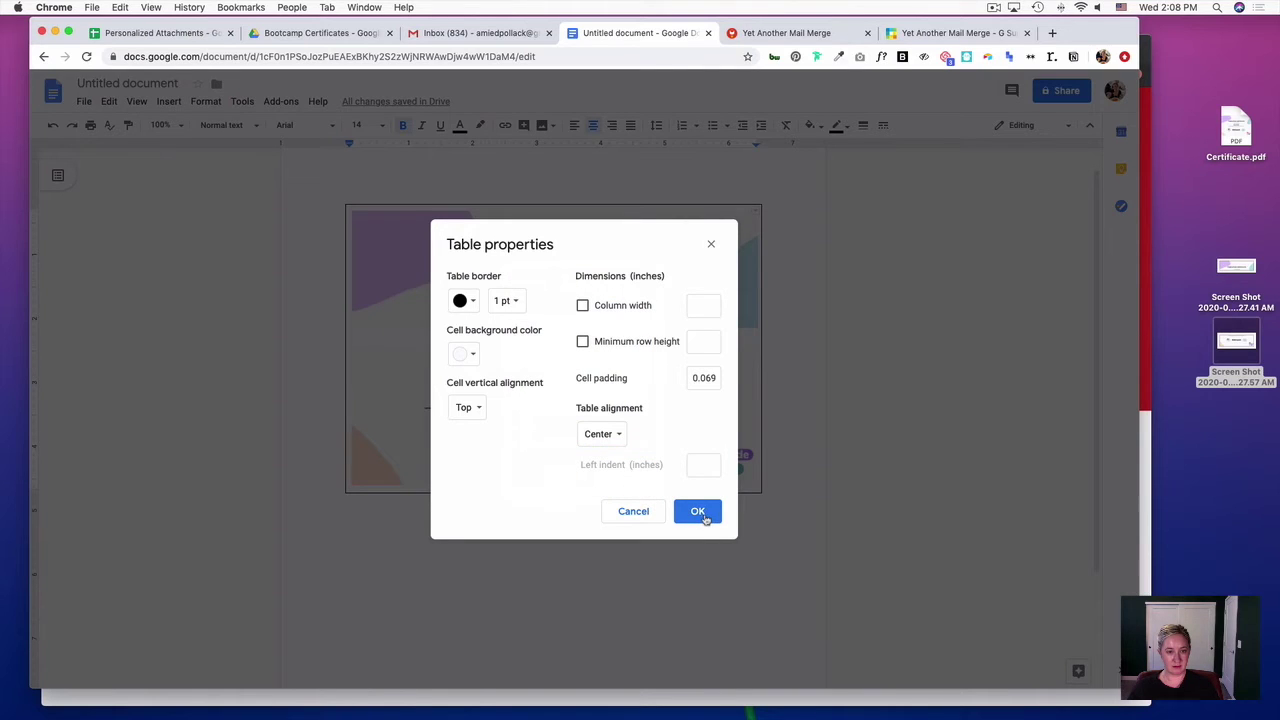
- Make the table border white and apply the table properties
click(470, 301)
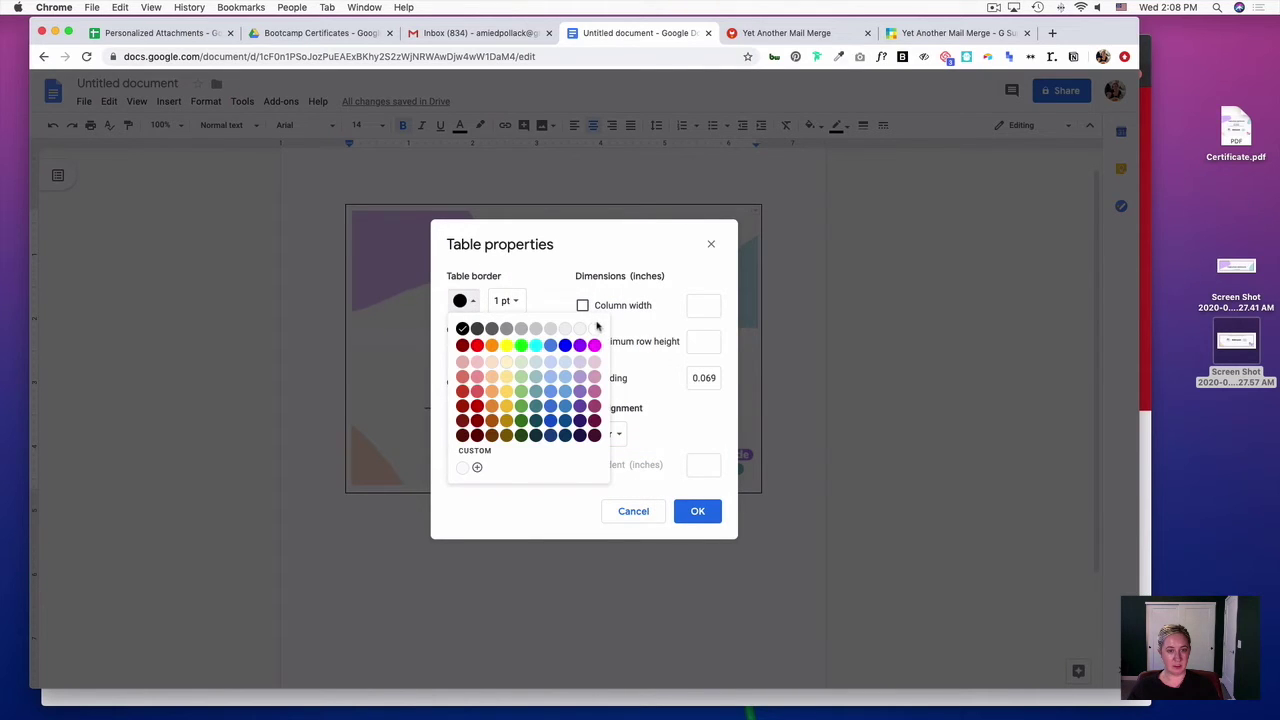
click(595, 328)
click(701, 520)
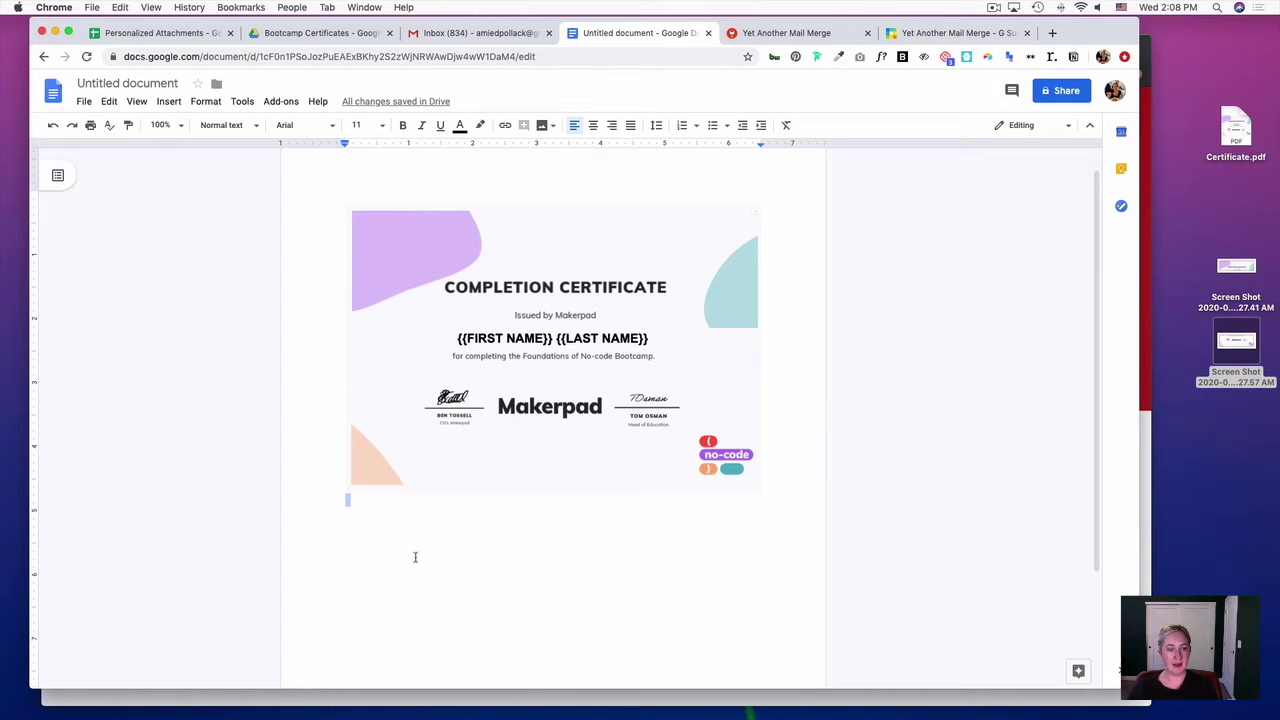
- Paste the certificate into a full-screen Gmail draft and type the subject 'Congrats, {{First Name}}, here is your certificate for complete…'
key(ctrl+a)
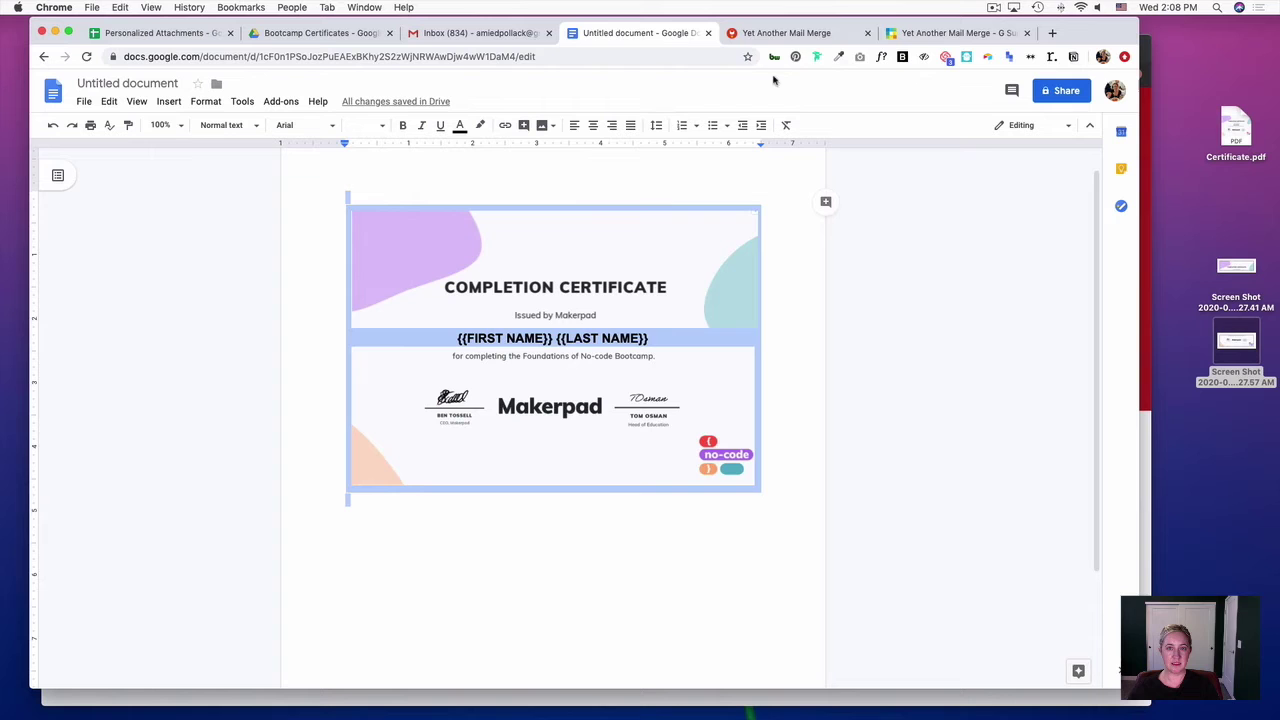
click(488, 36)
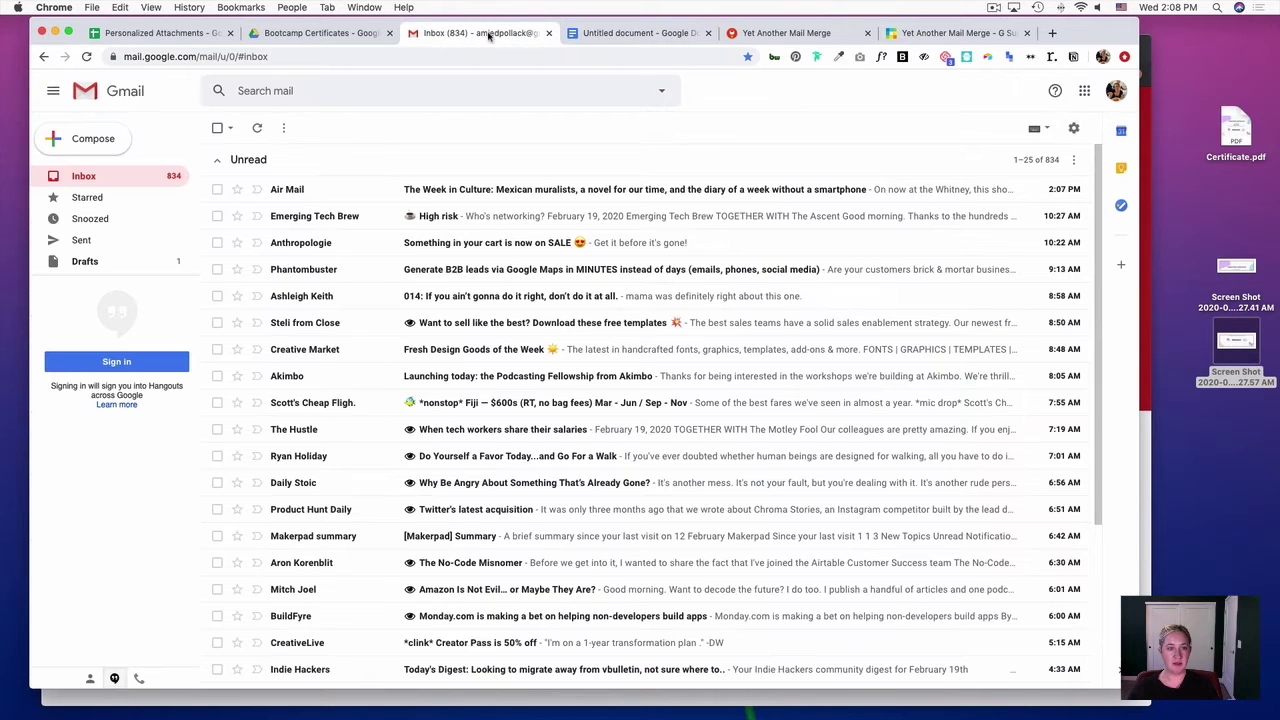
click(100, 138)
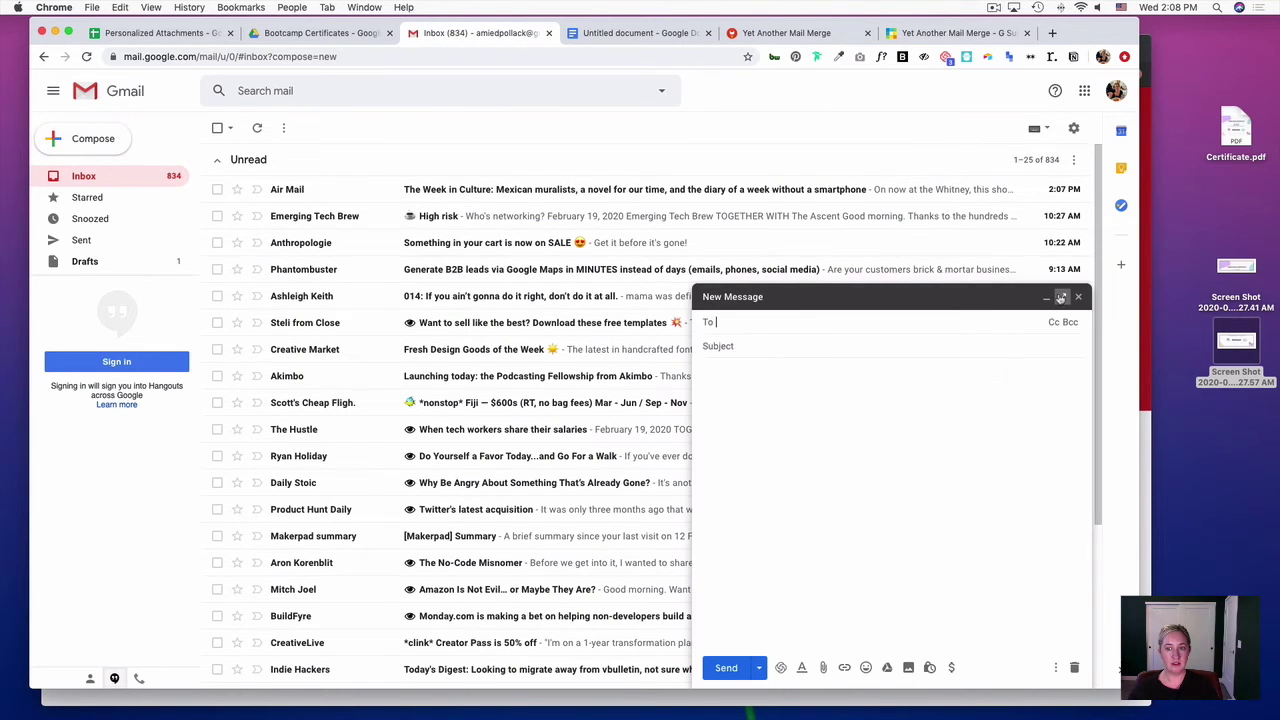
click(1062, 296)
click(333, 190)
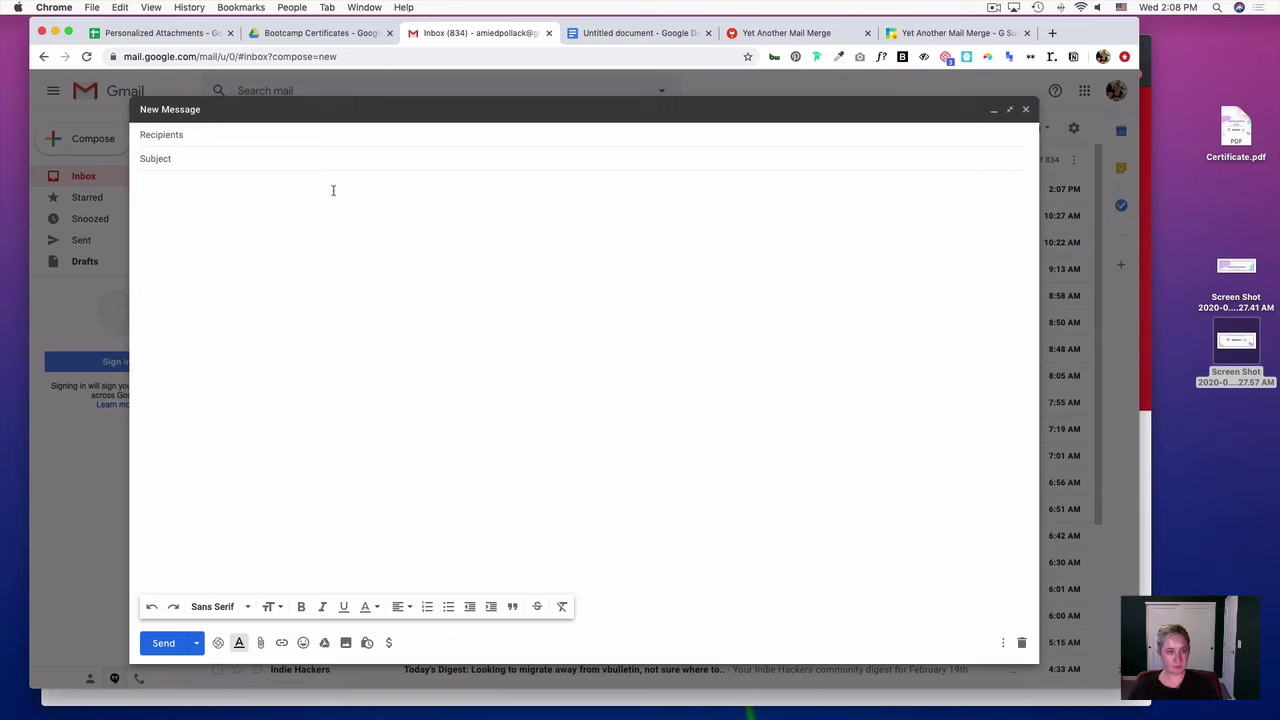
key(super+v)
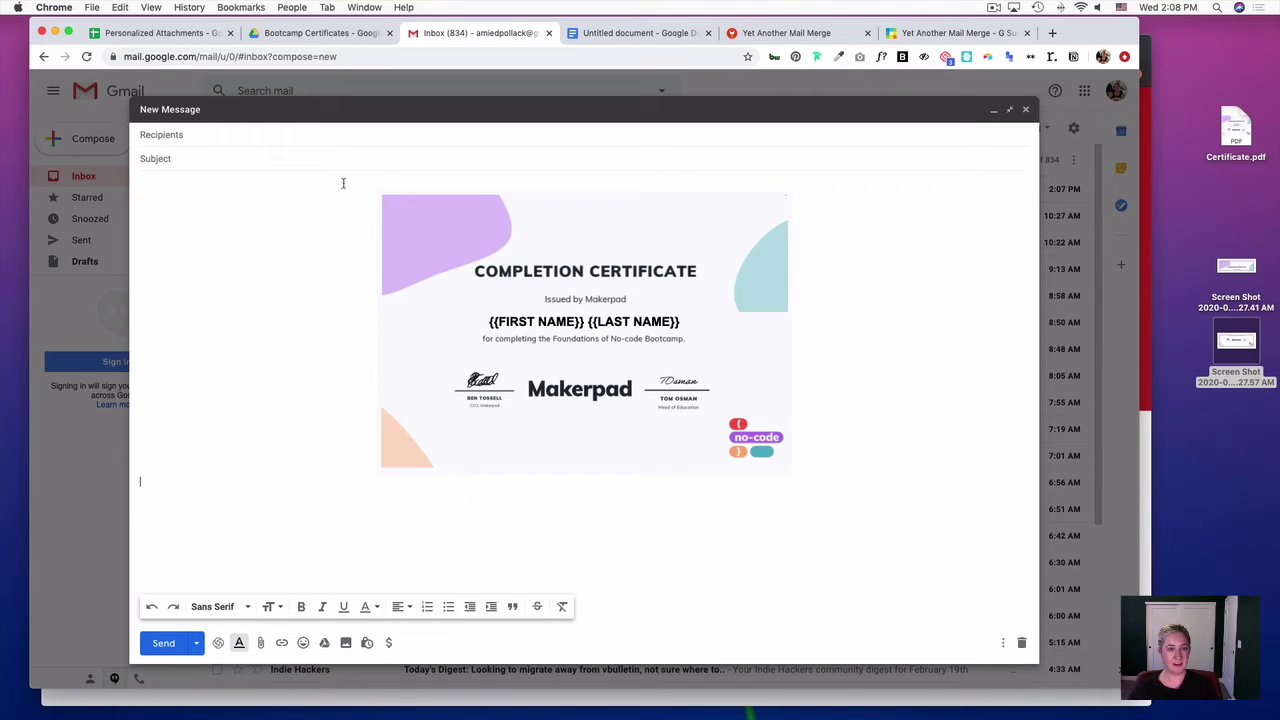
click(280, 155)
text(cON)
text(ongra)
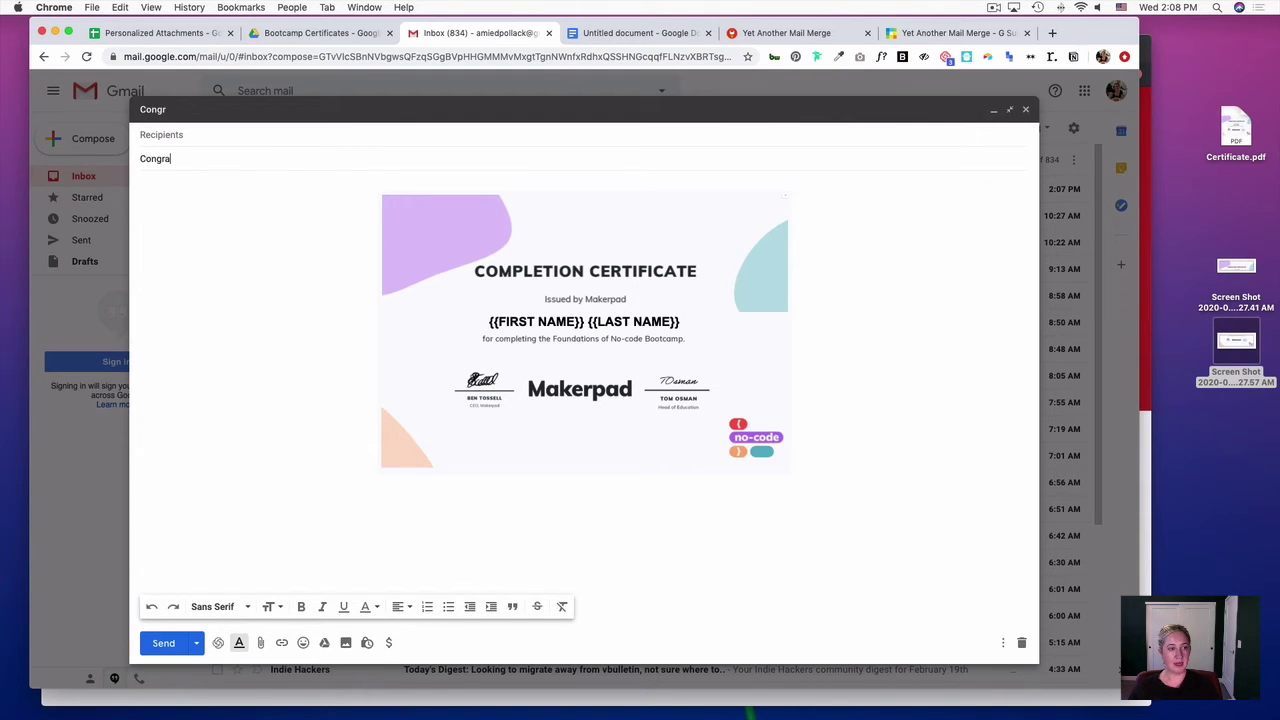
text(ts, {{First Name}})
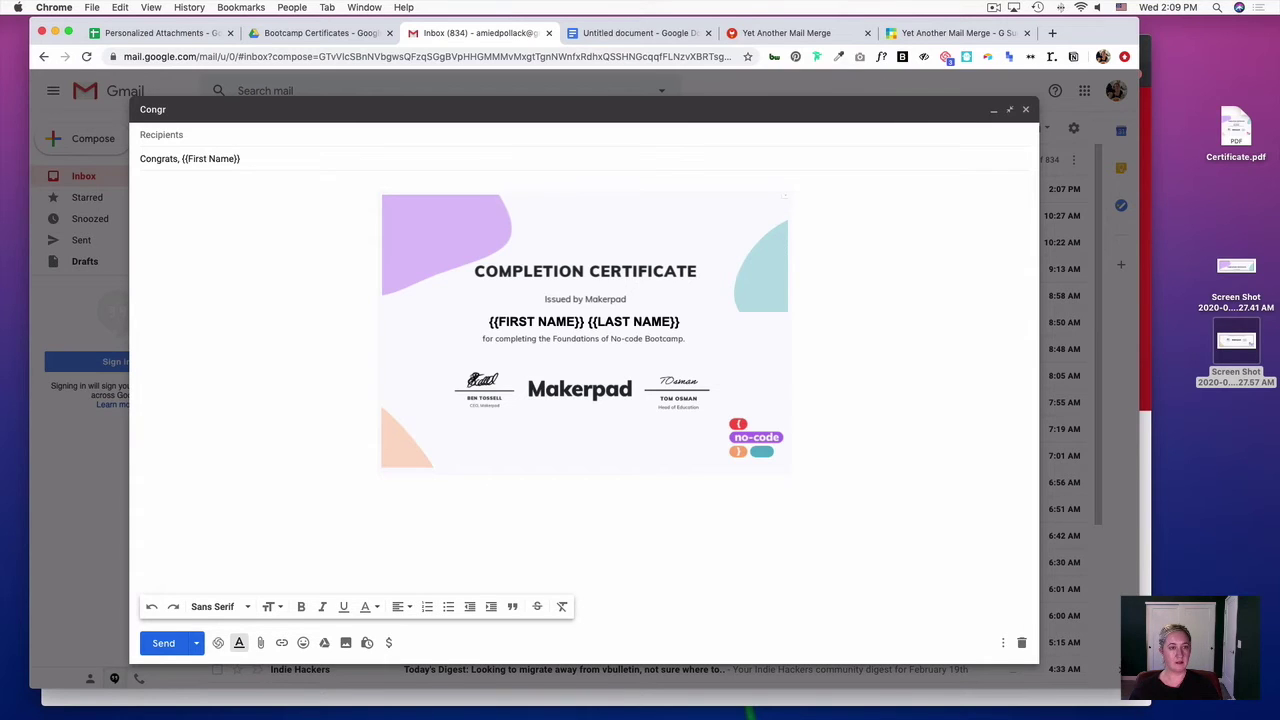
text(, here is your certificate for complete)
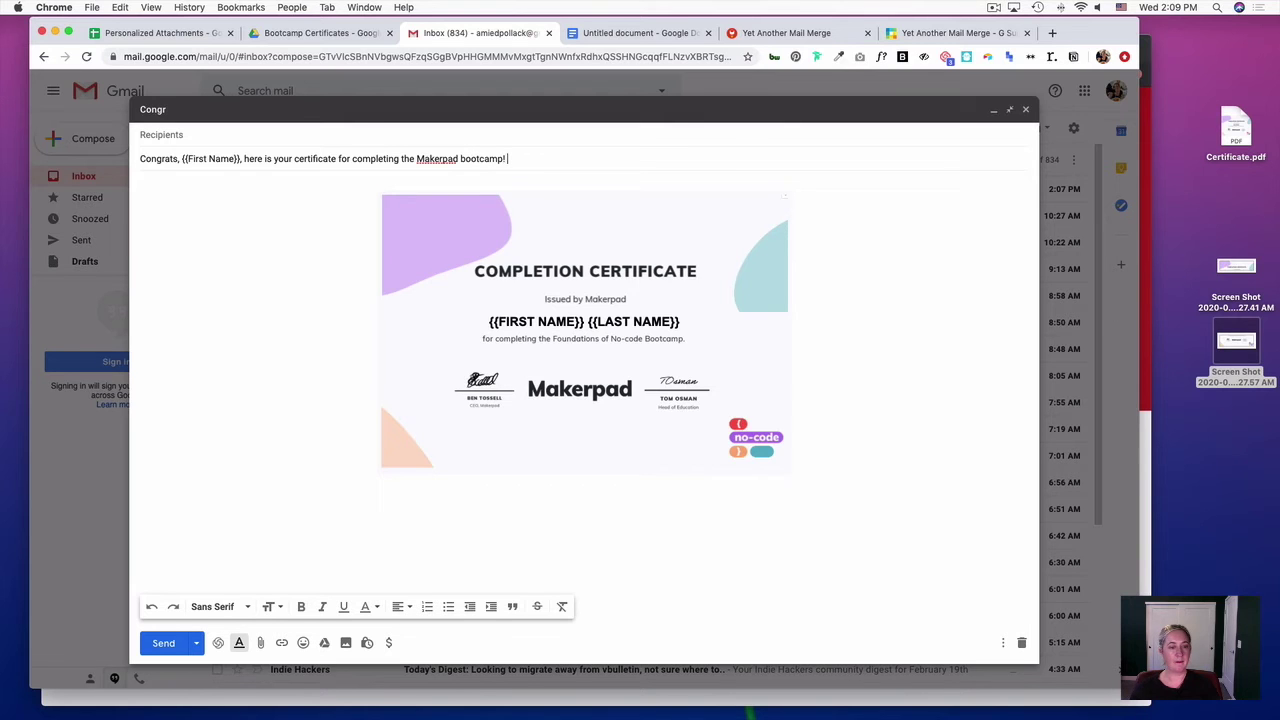
- Close the certificate draft and star it in the Drafts folder
click(1025, 109)
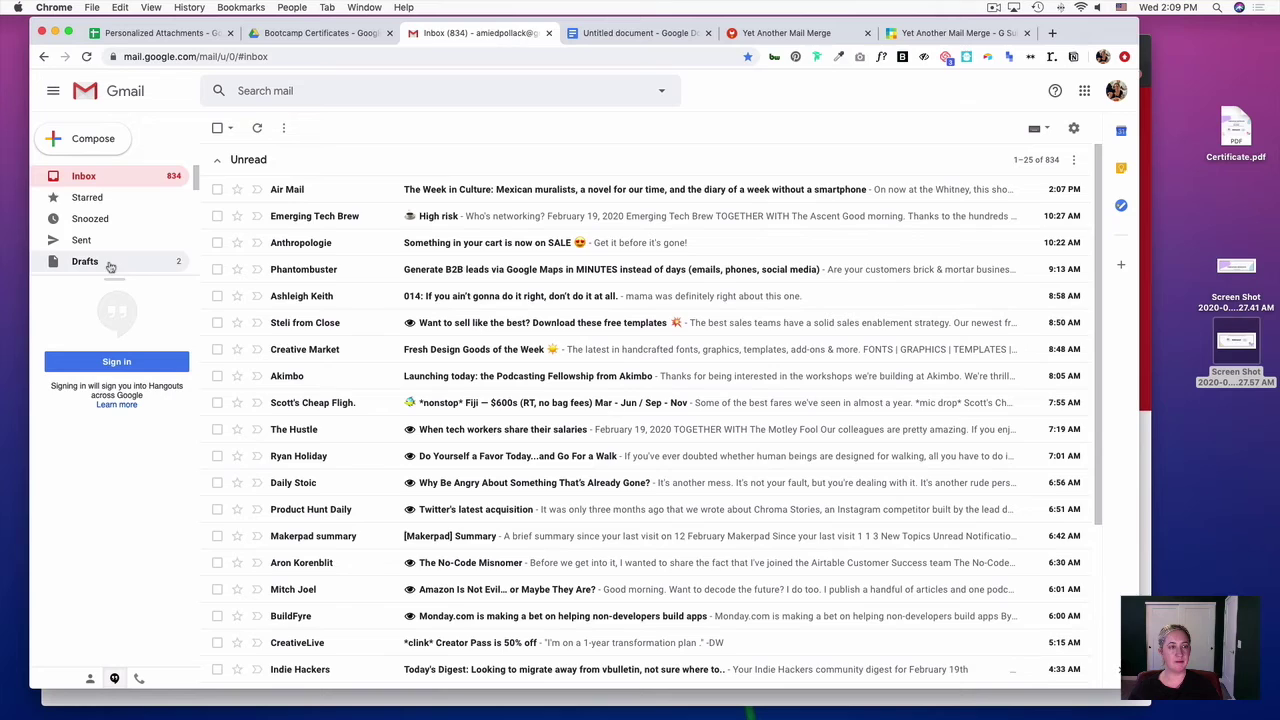
click(111, 261)
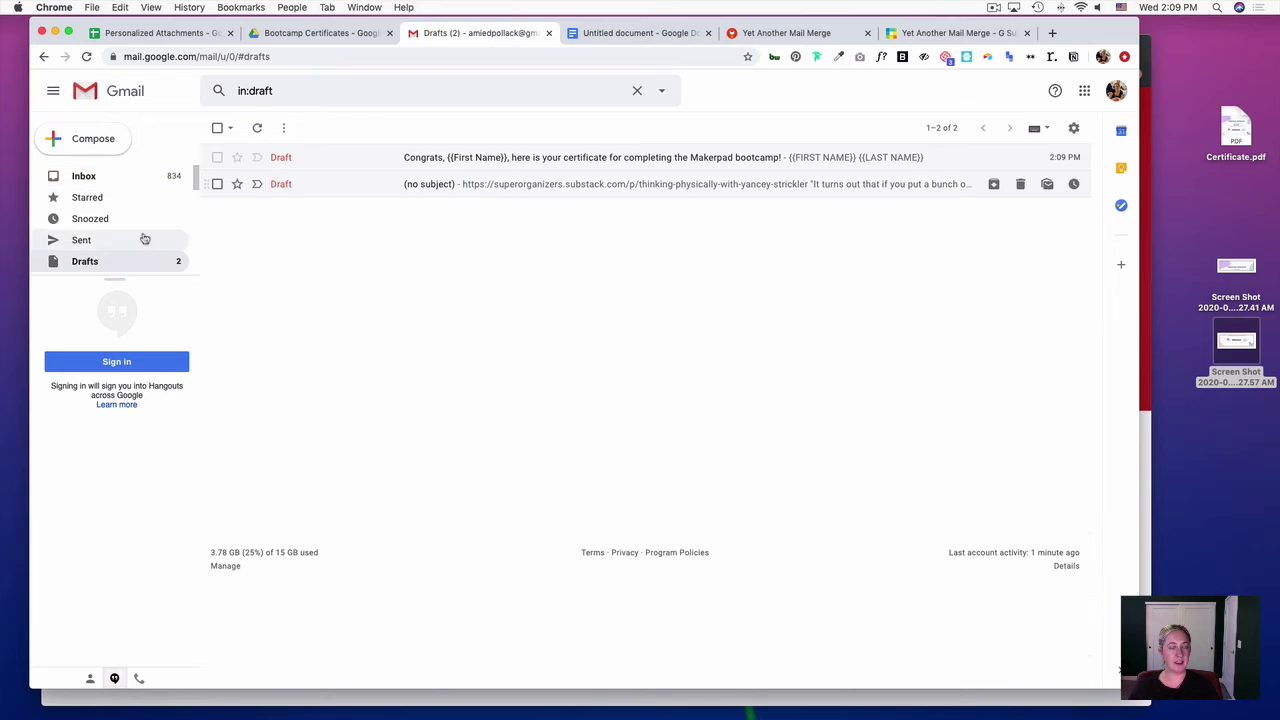
click(237, 157)
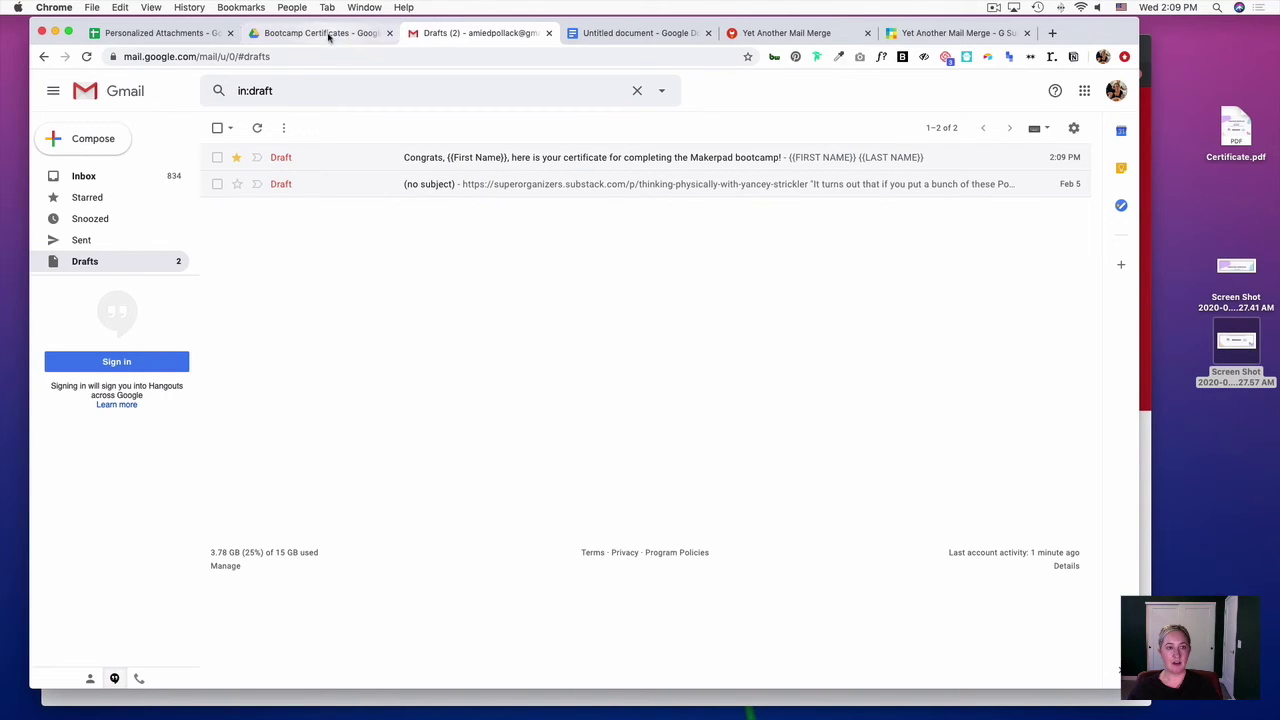
- Upload Certificate.pdf to Bootcamp Certificates and rename it with the first recipient's name and _001
click(329, 34)
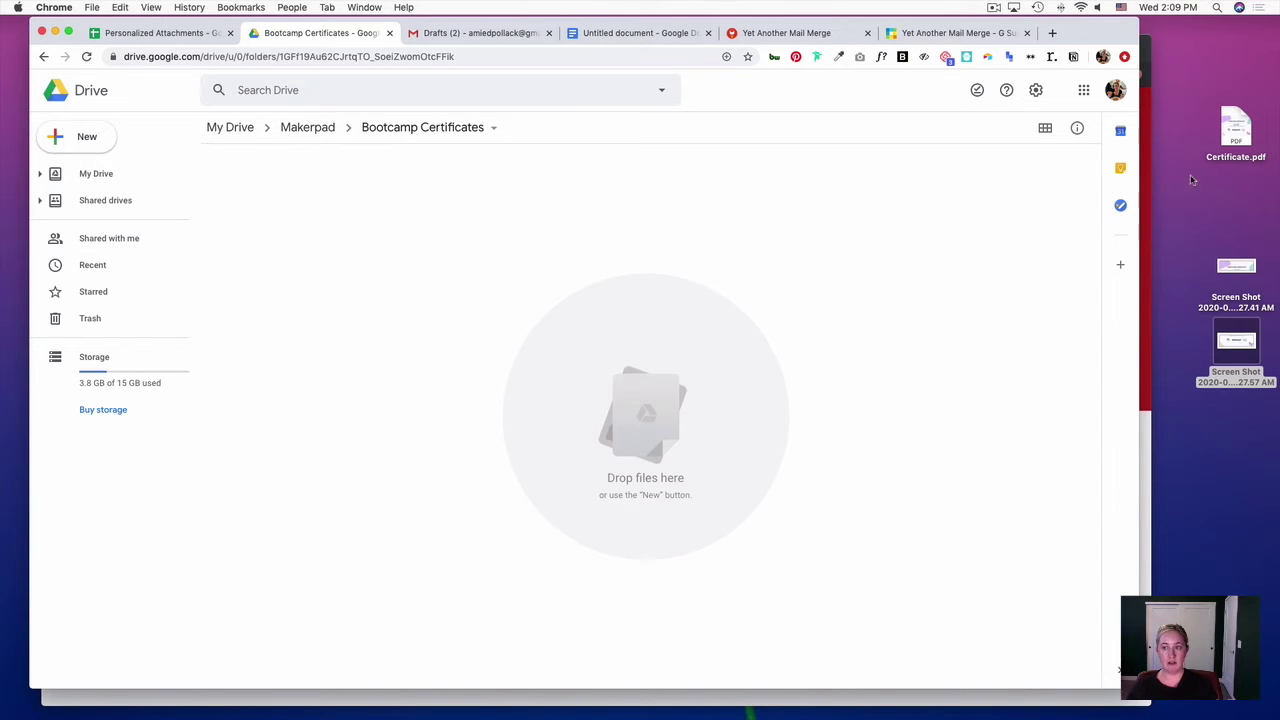
drag(1236, 125, 455, 225)
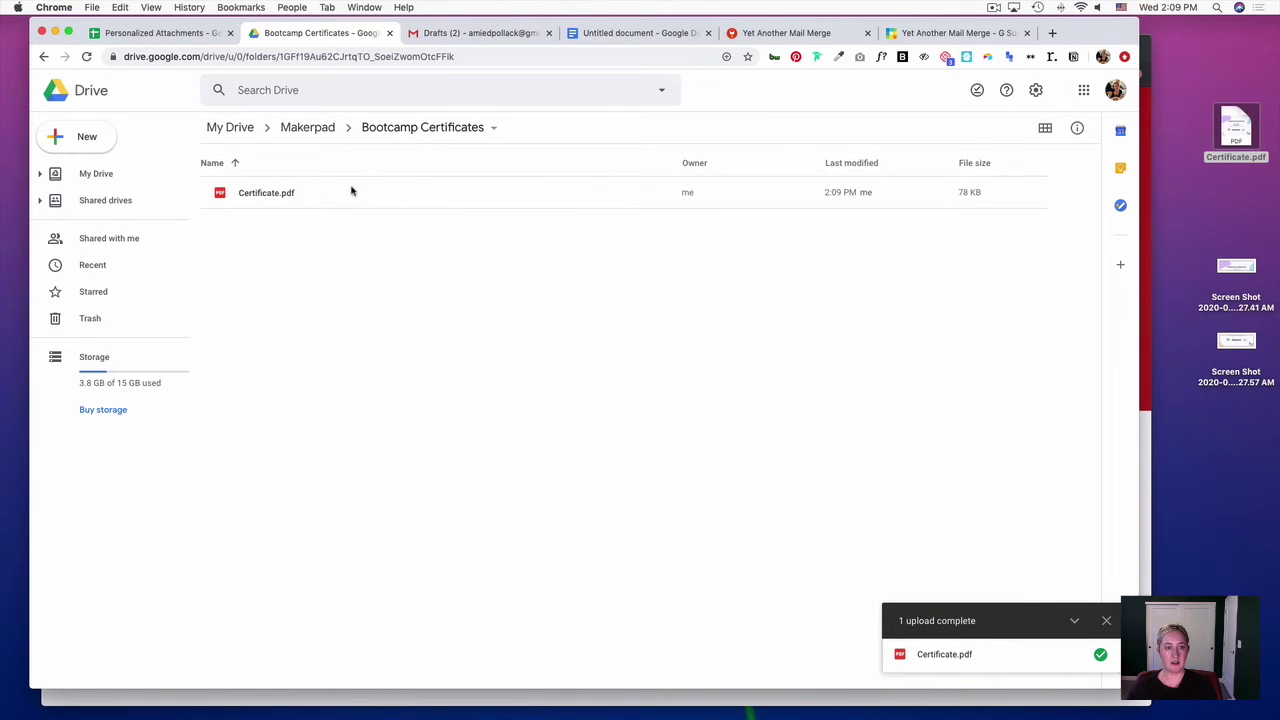
right_click(277, 195)
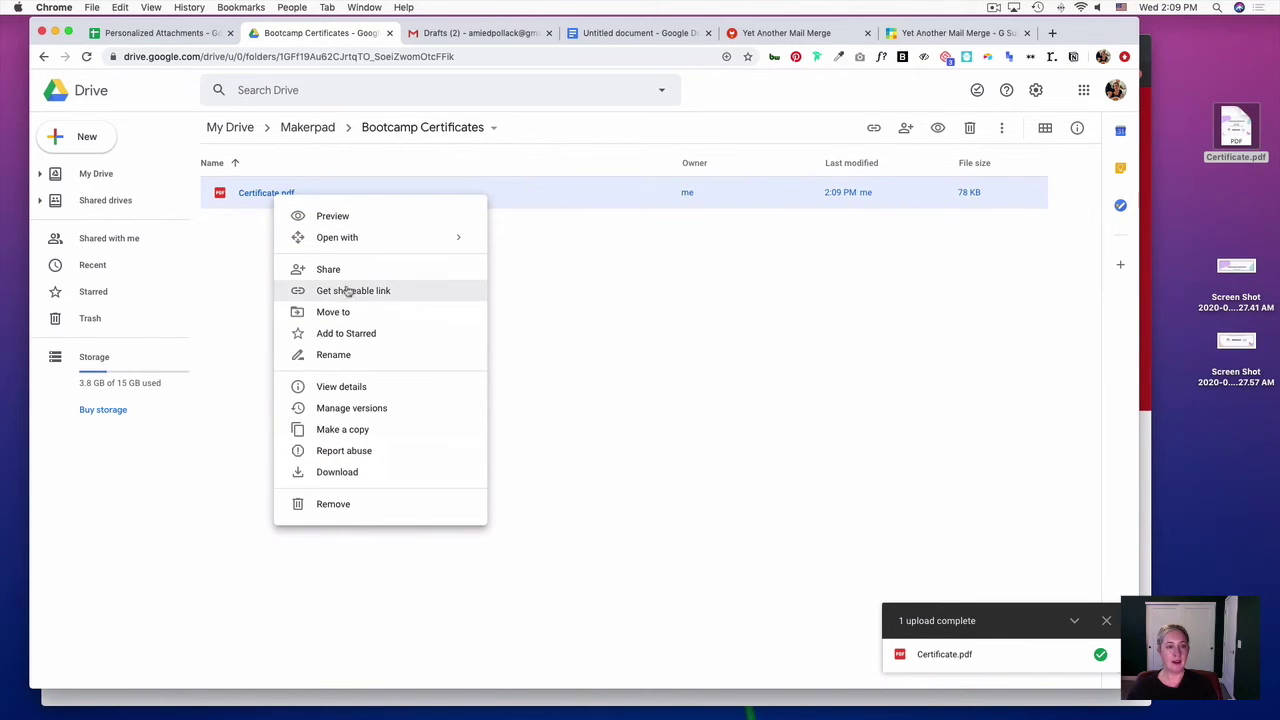
click(378, 355)
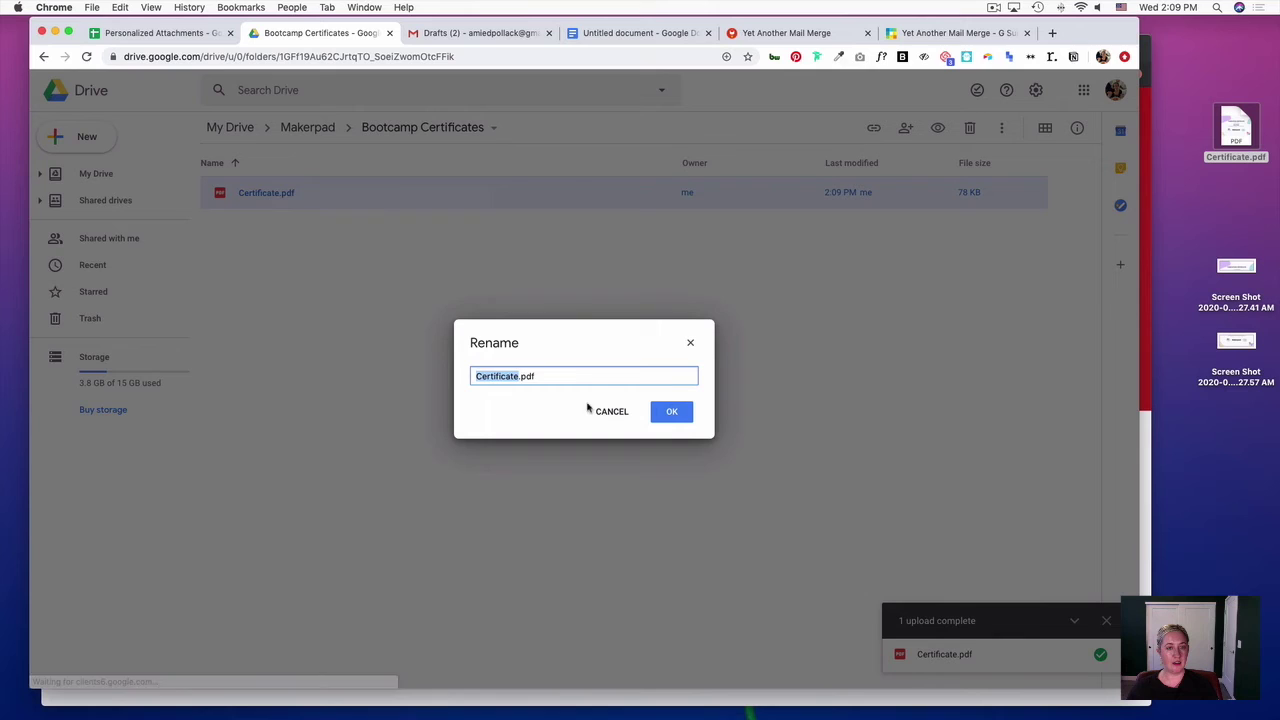
click(518, 374)
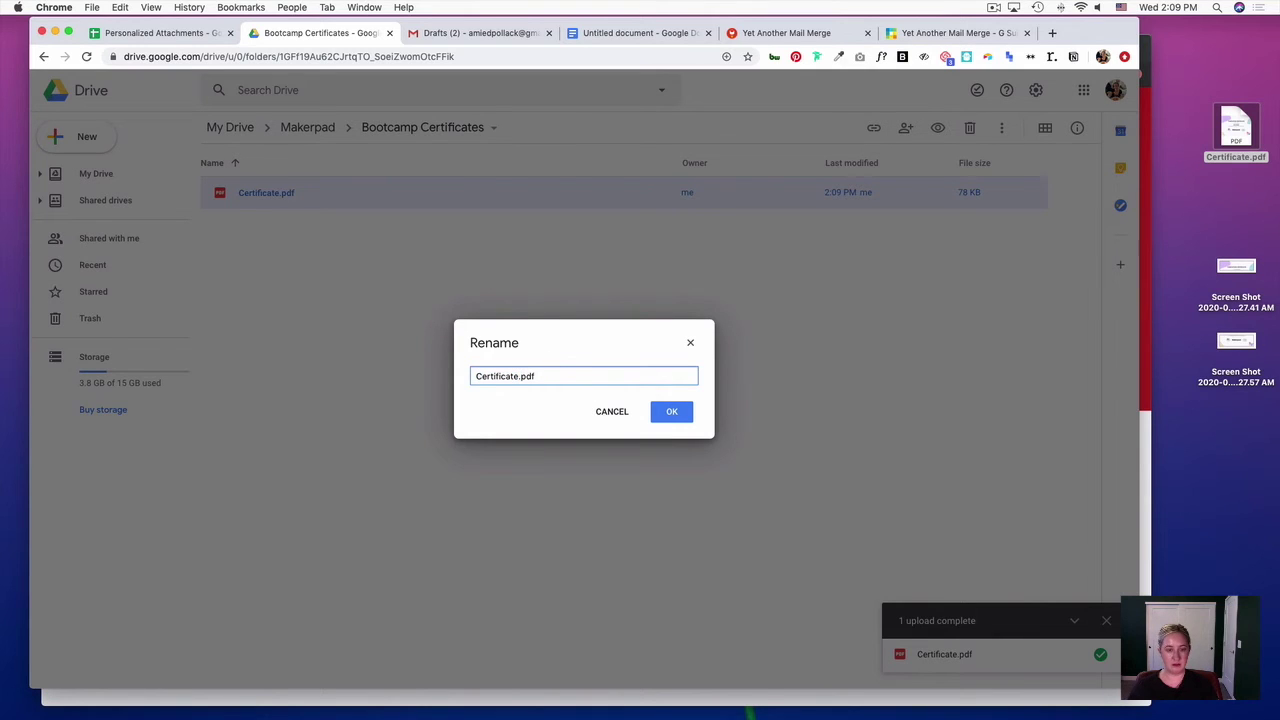
text(_)
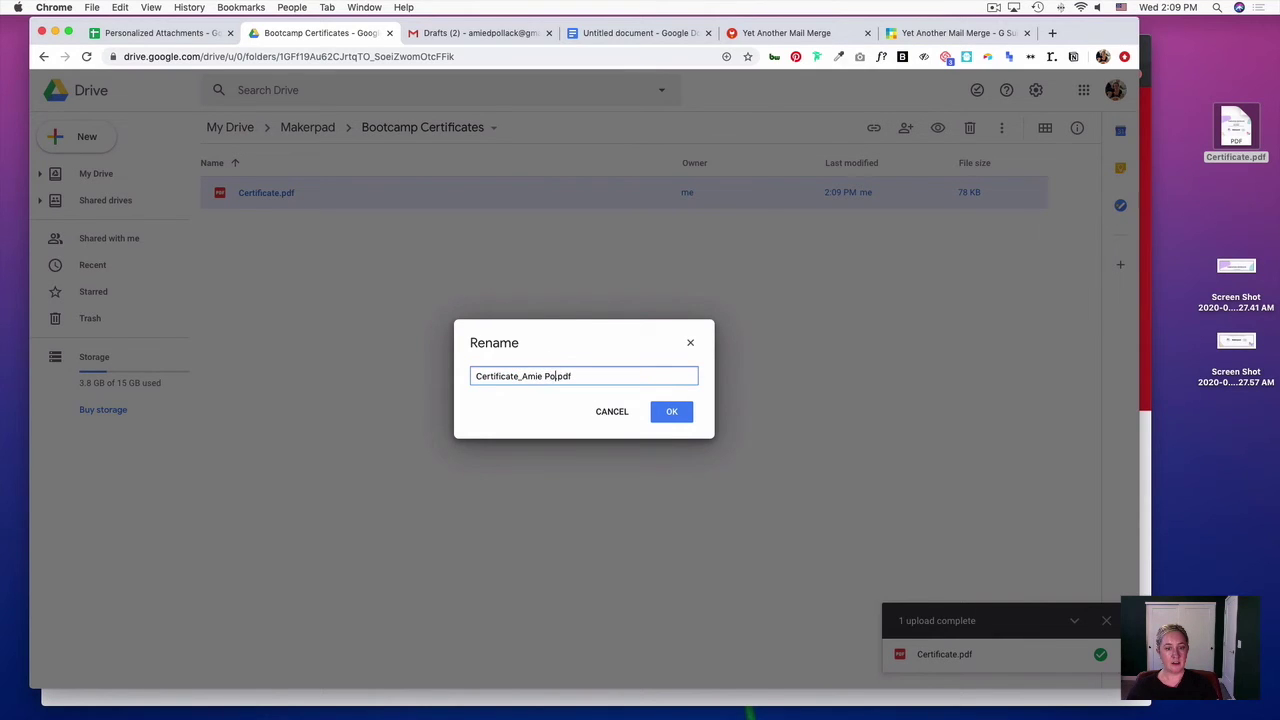
text(_001)
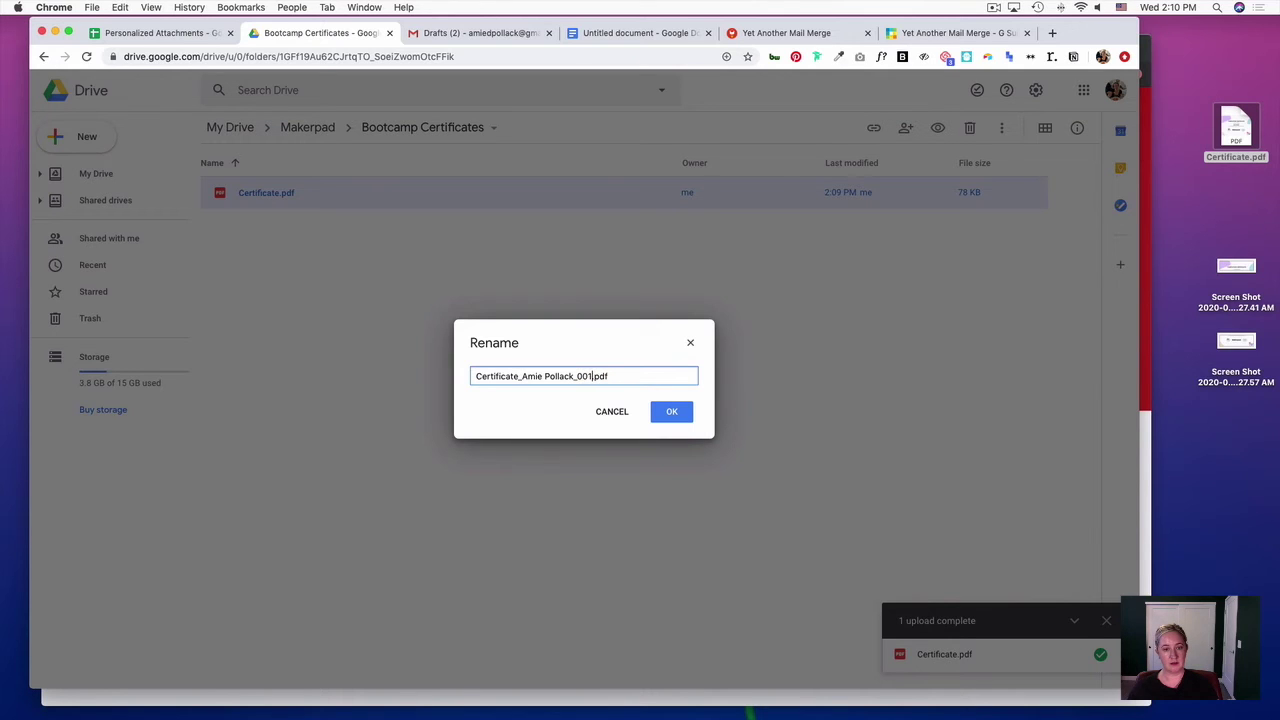
- Duplicate the certificate and rename the copy with the second recipient's name and ID 002
click(680, 413)
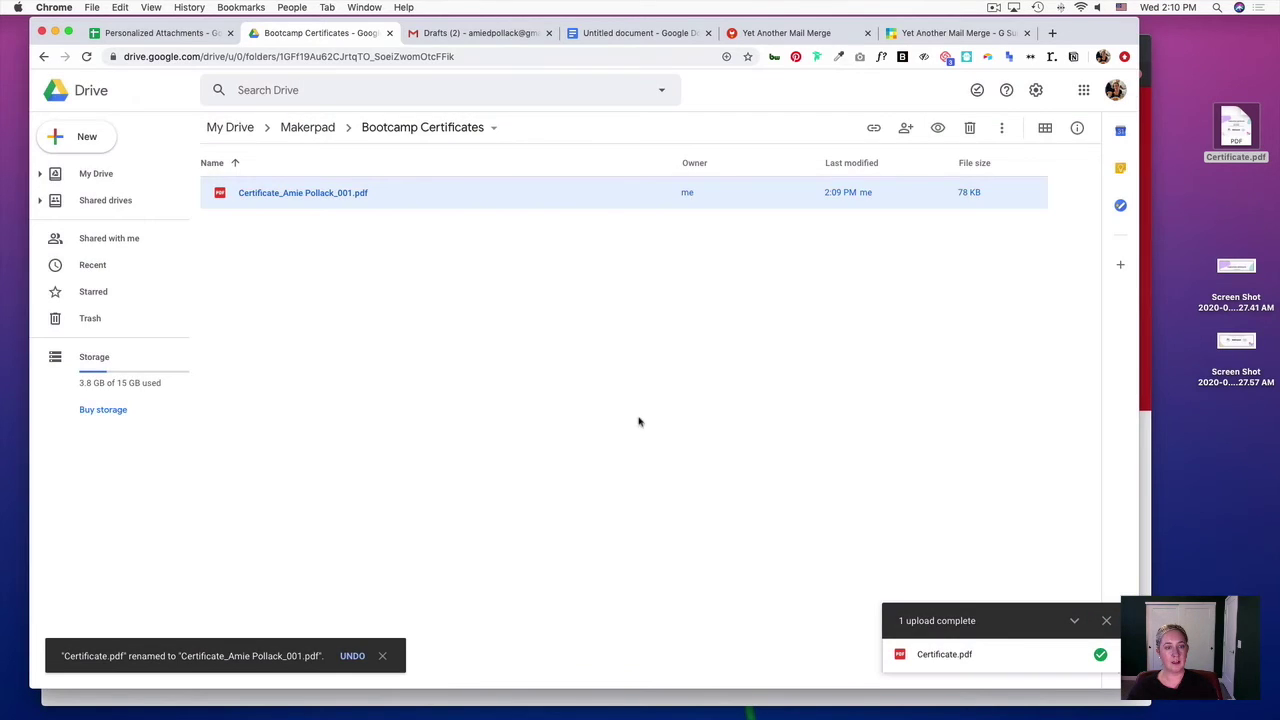
right_click(401, 193)
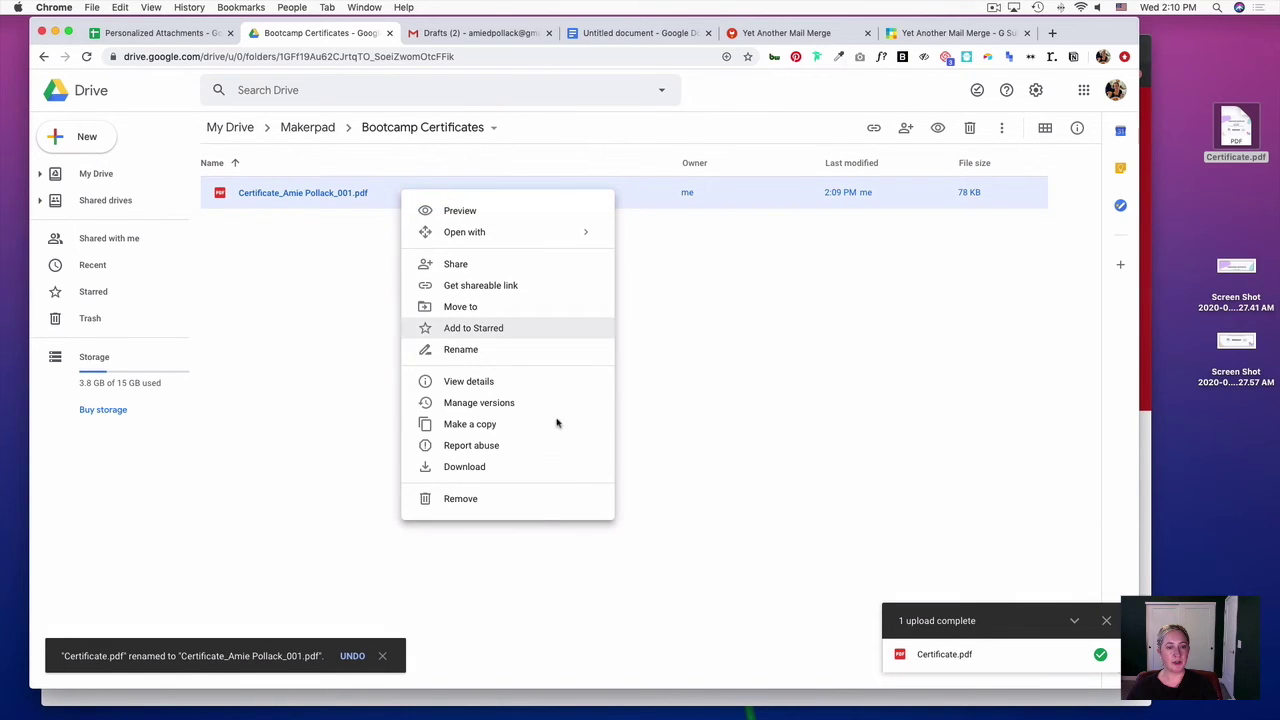
click(502, 425)
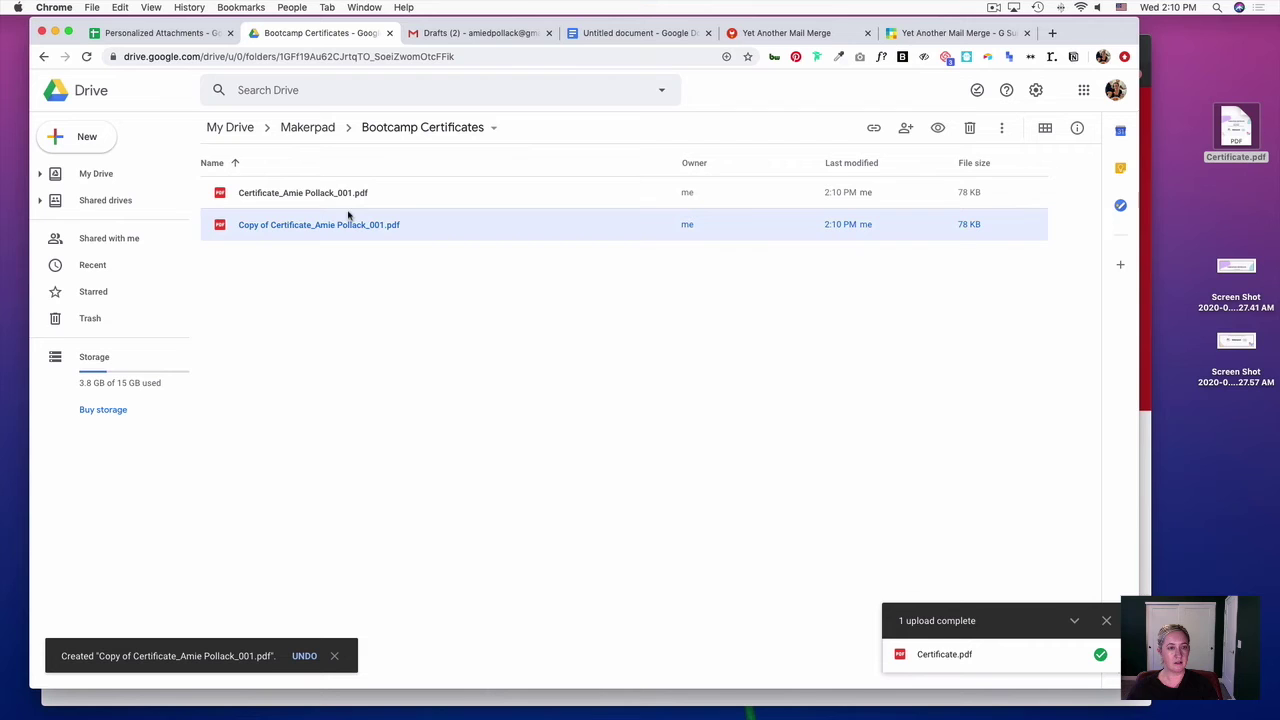
right_click(308, 226)
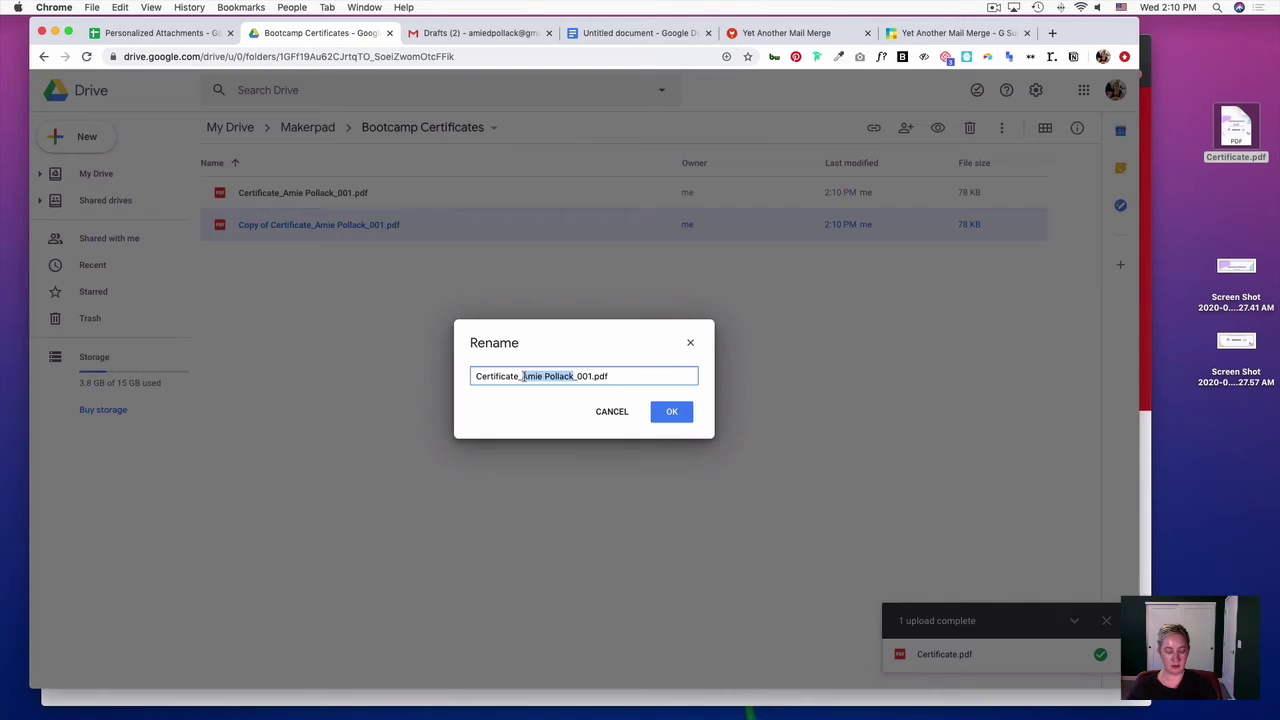
key(BackSpace)
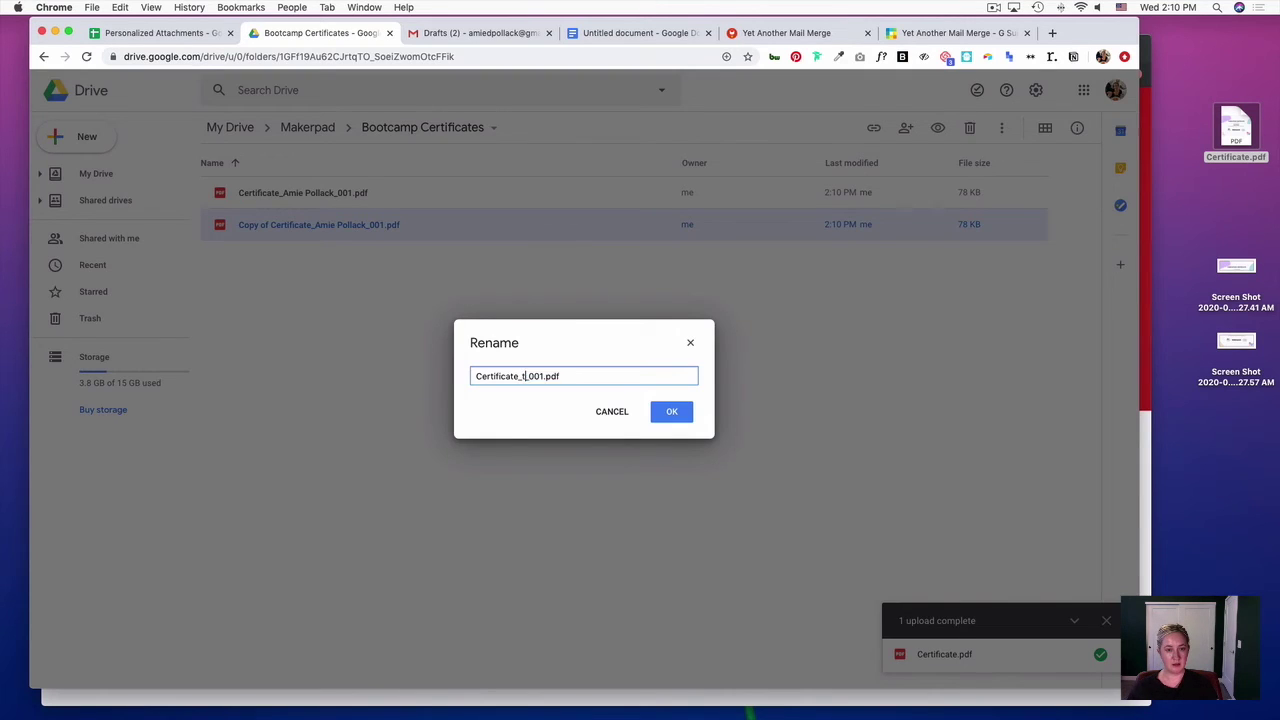
text(Tom_)
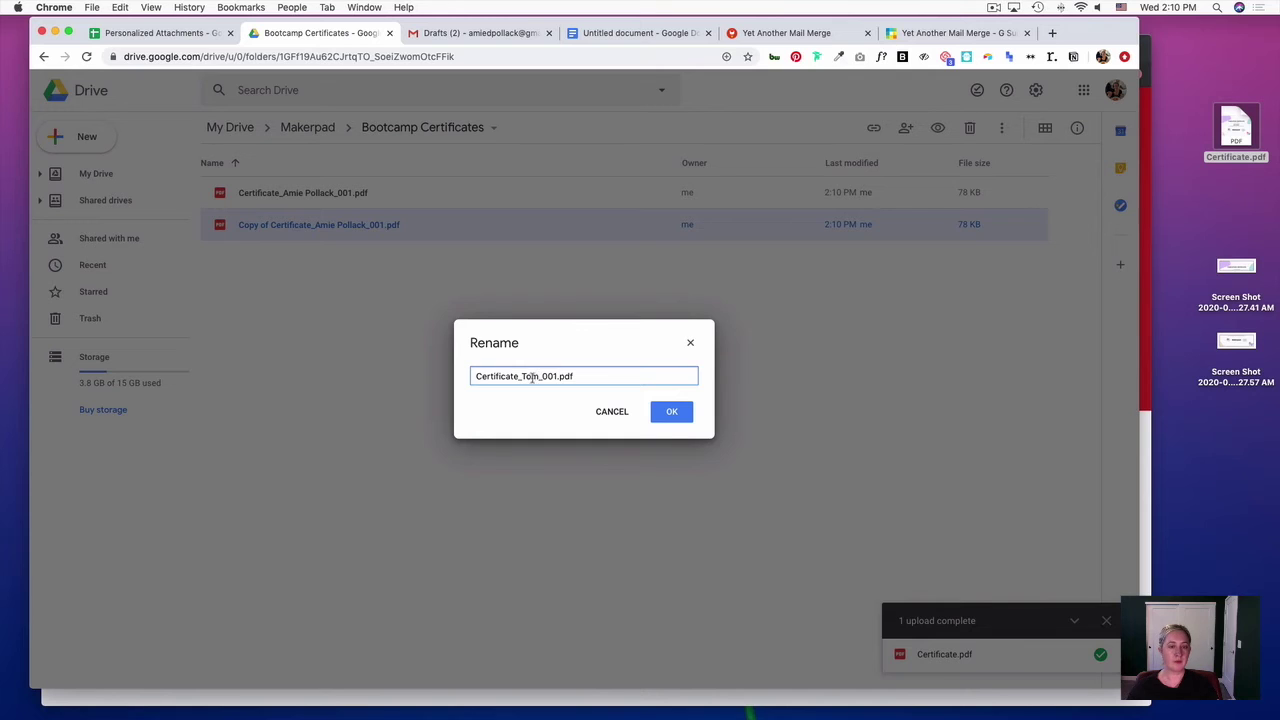
key(BackSpace)
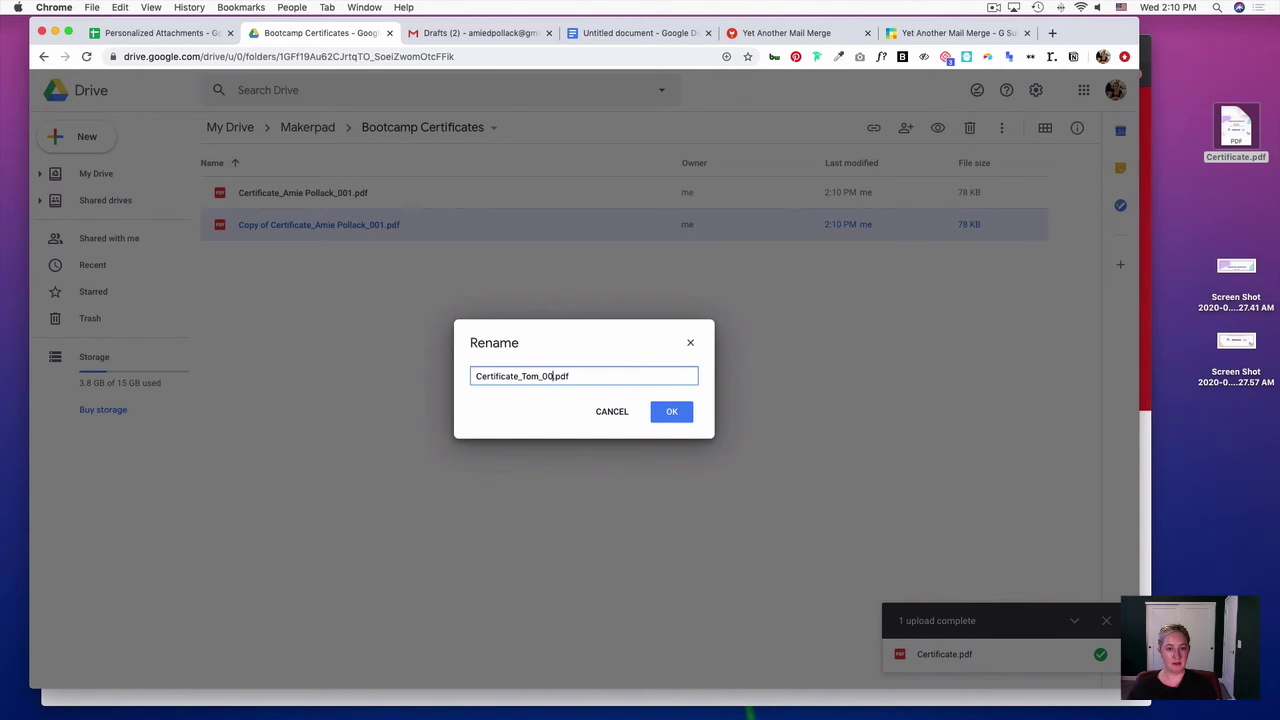
text(2)
click(662, 414)
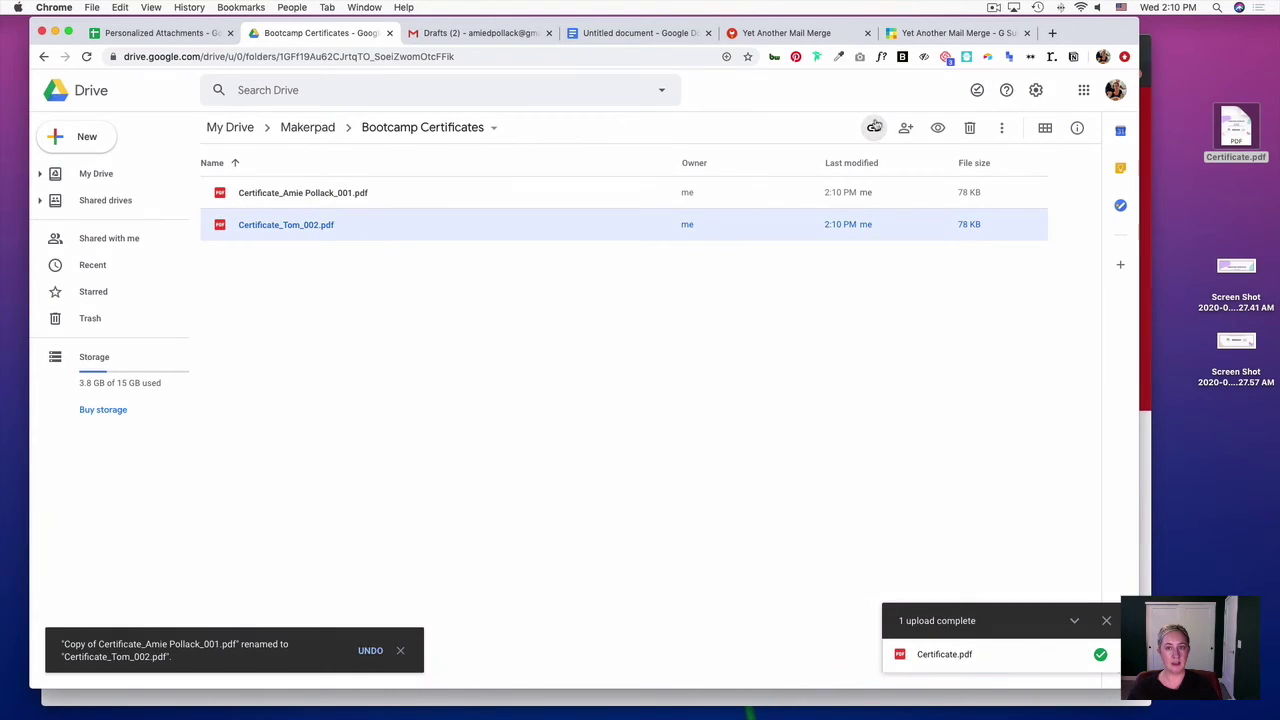
- Turn on link sharing for the certificate PDFs
right_click(432, 195)
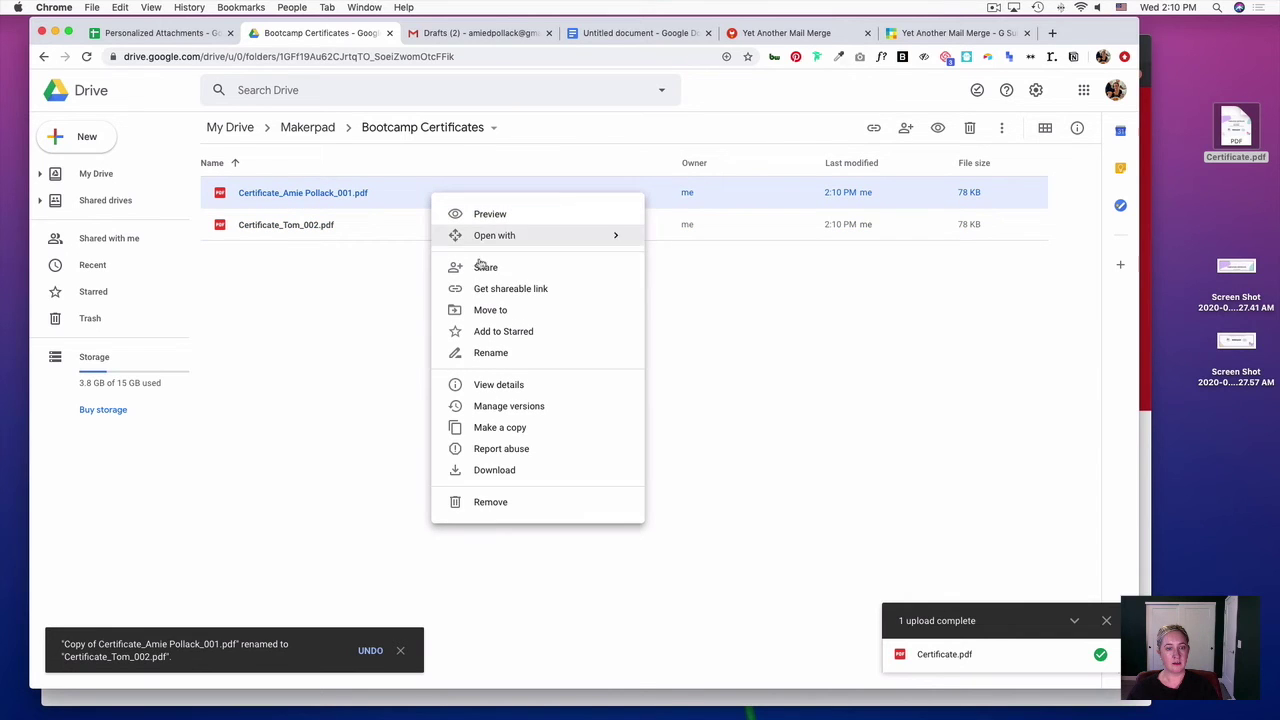
click(573, 297)
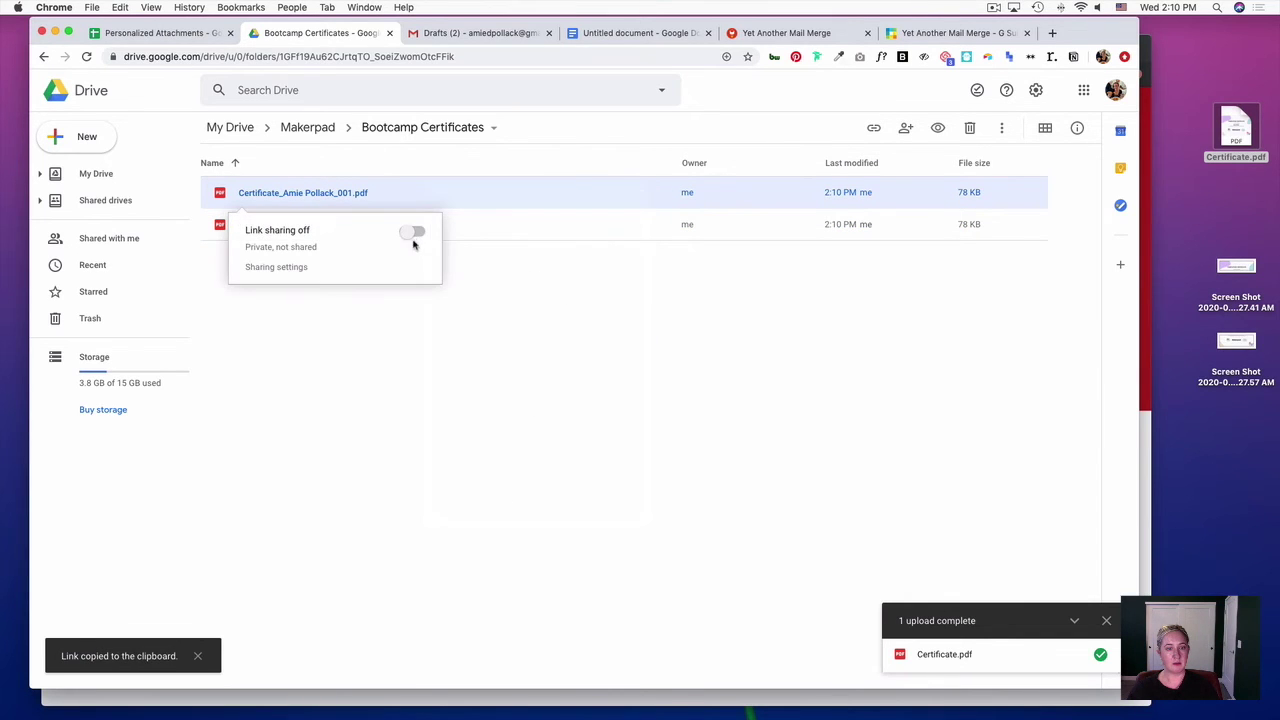
click(415, 236)
click(440, 250)
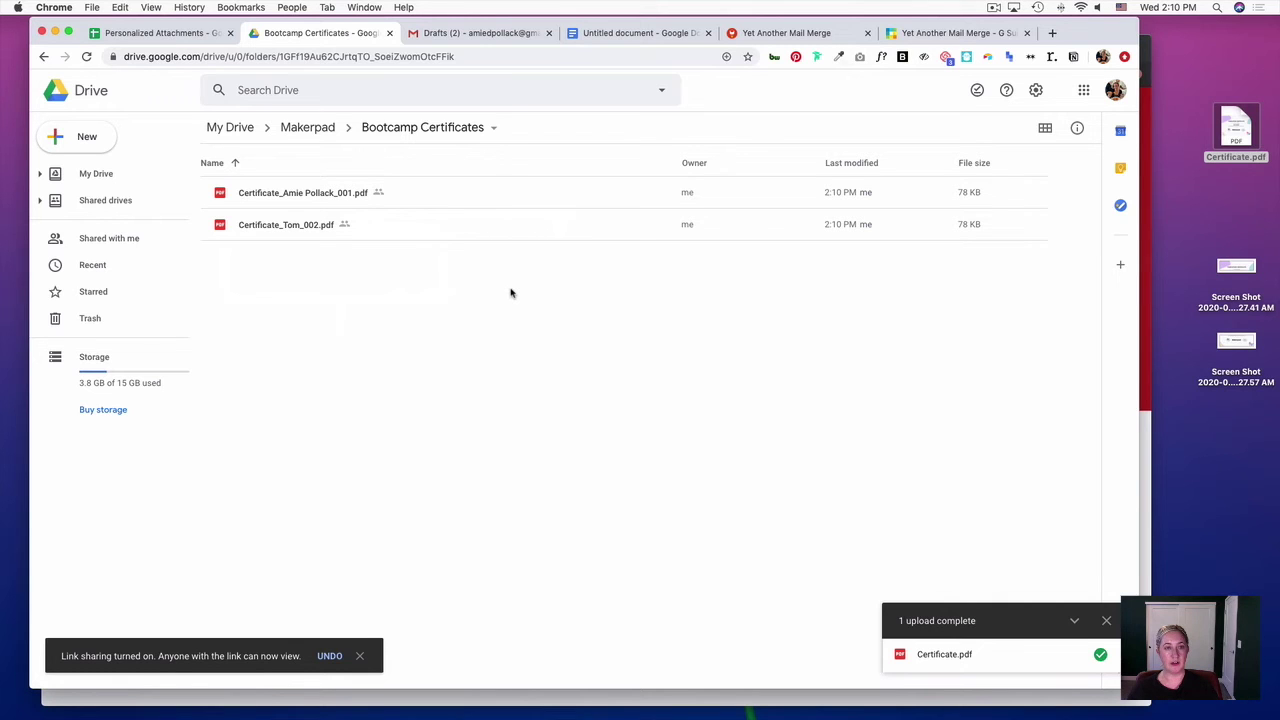
- Format column A as plain text and enter IDs 001 and 002 in A2 and A3
click(155, 34)
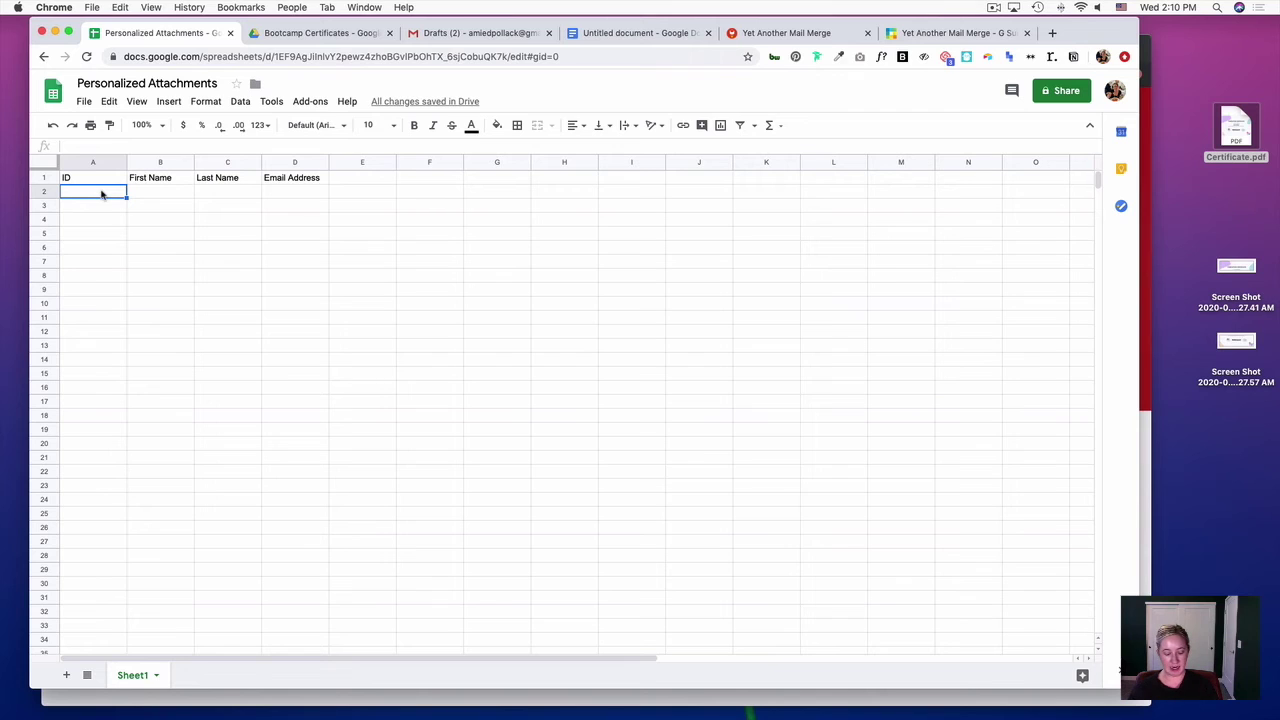
text(1)
key(Return)
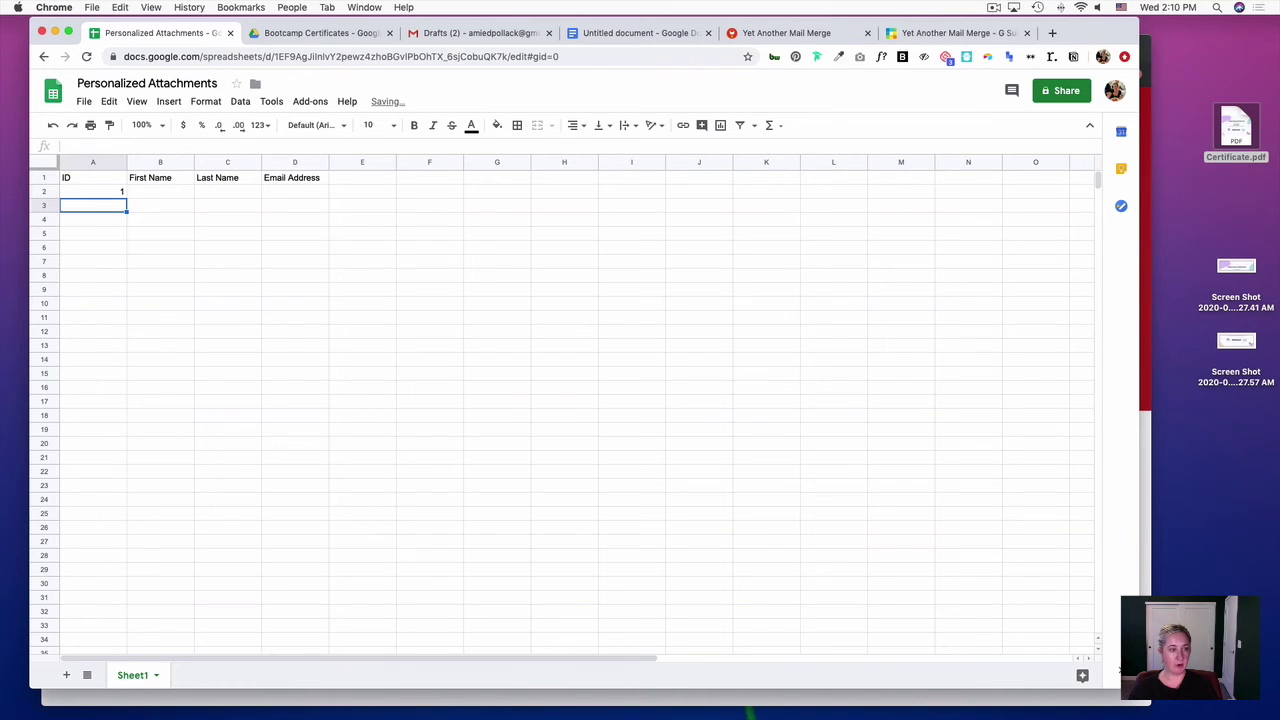
click(110, 162)
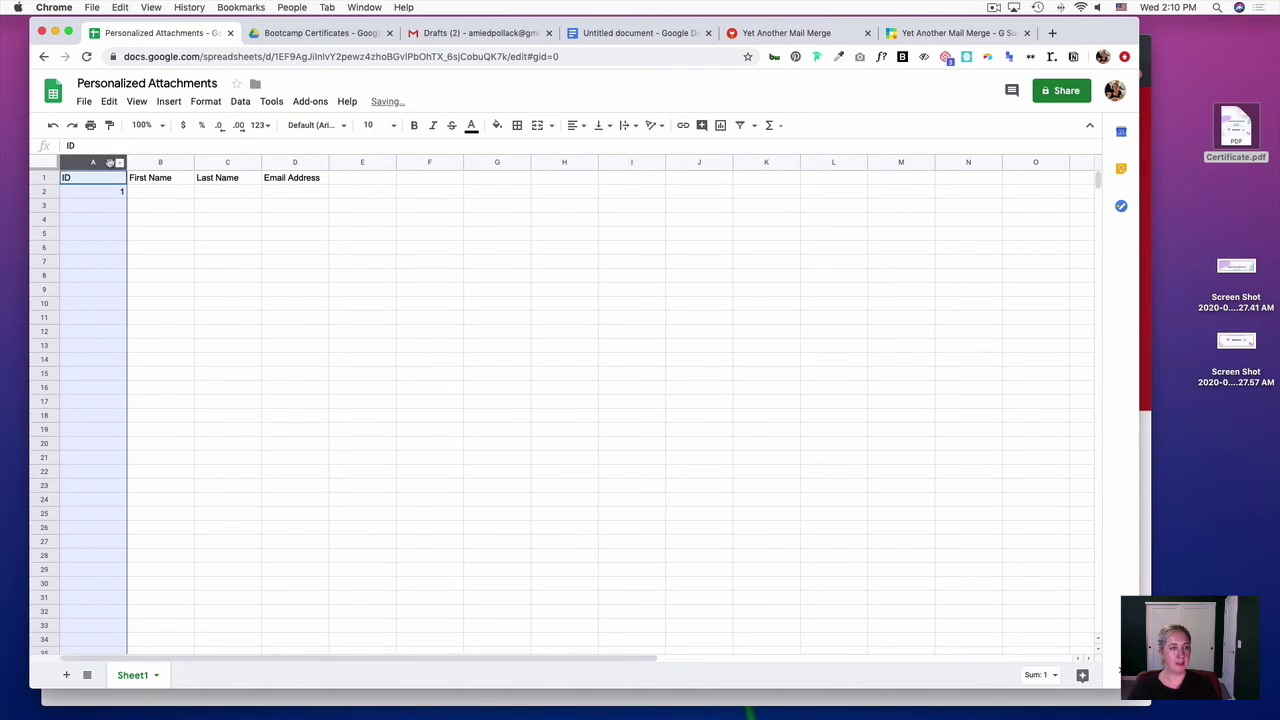
click(259, 125)
key(Return)
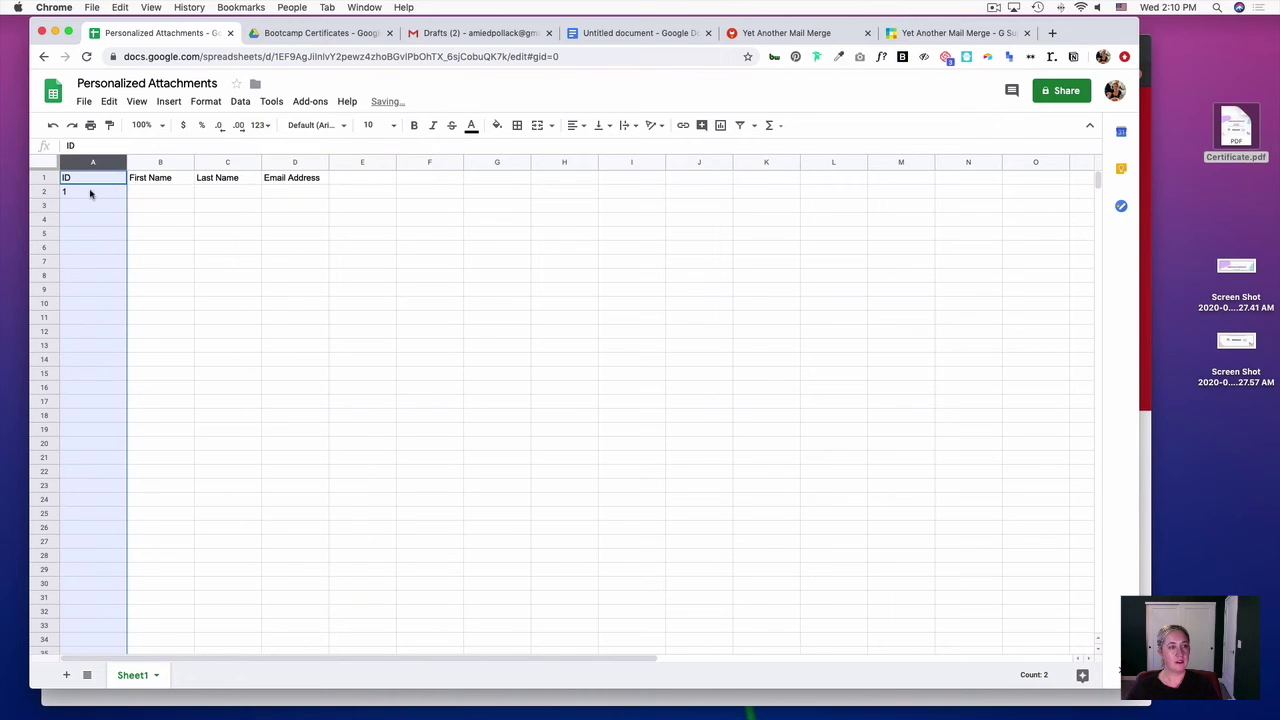
click(89, 191)
text(001)
key(Return)
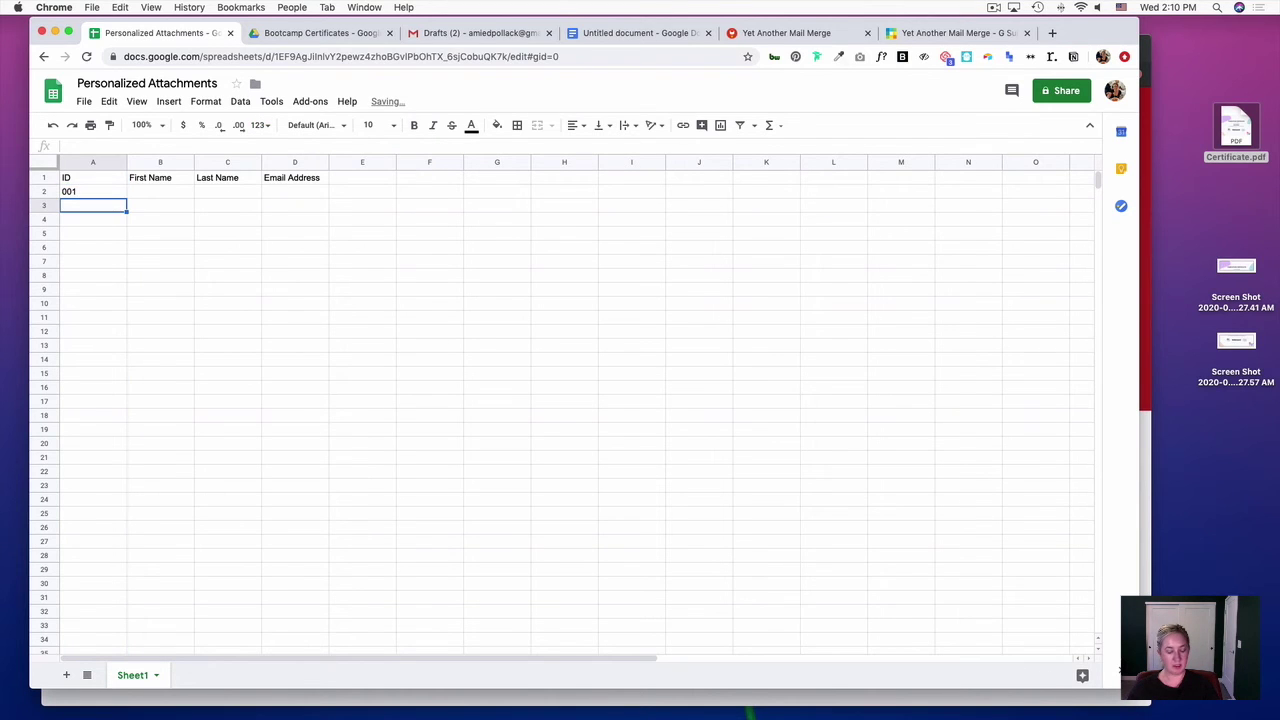
text(002)
key(Return)
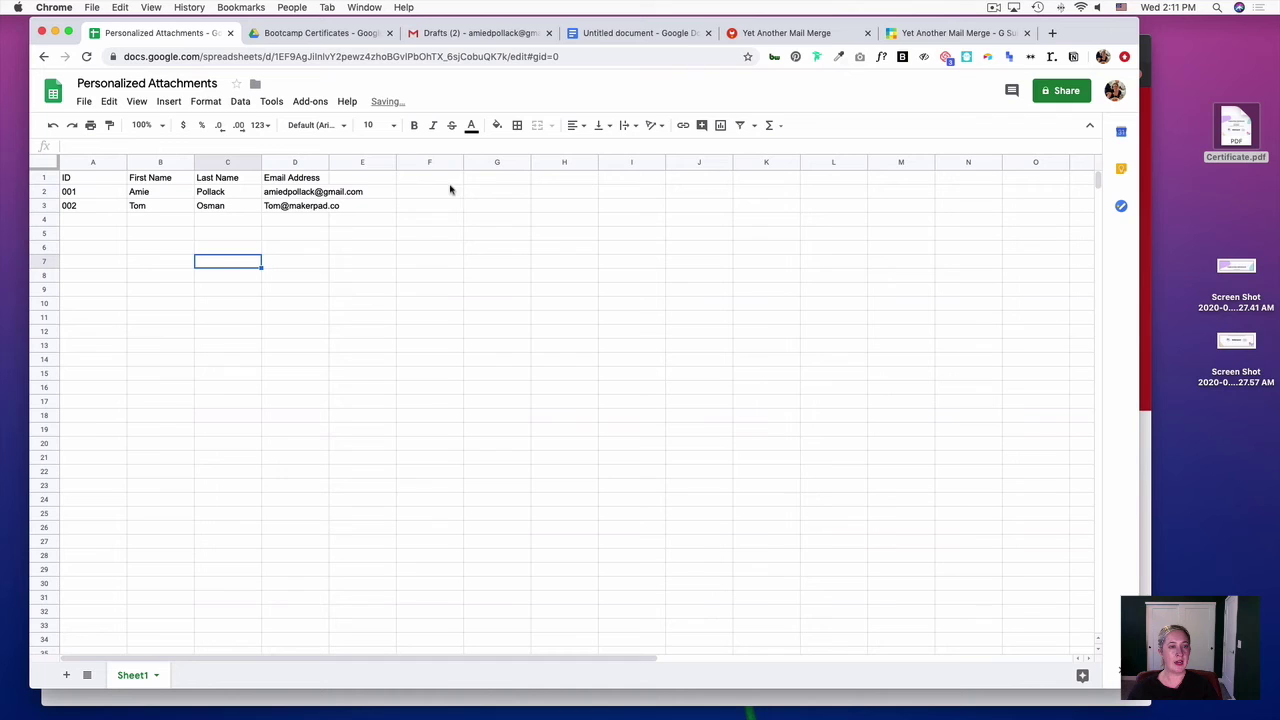
- Launch Yet Another Mail Merge's Start Mail Merge and continue past the plan overview
click(311, 102)
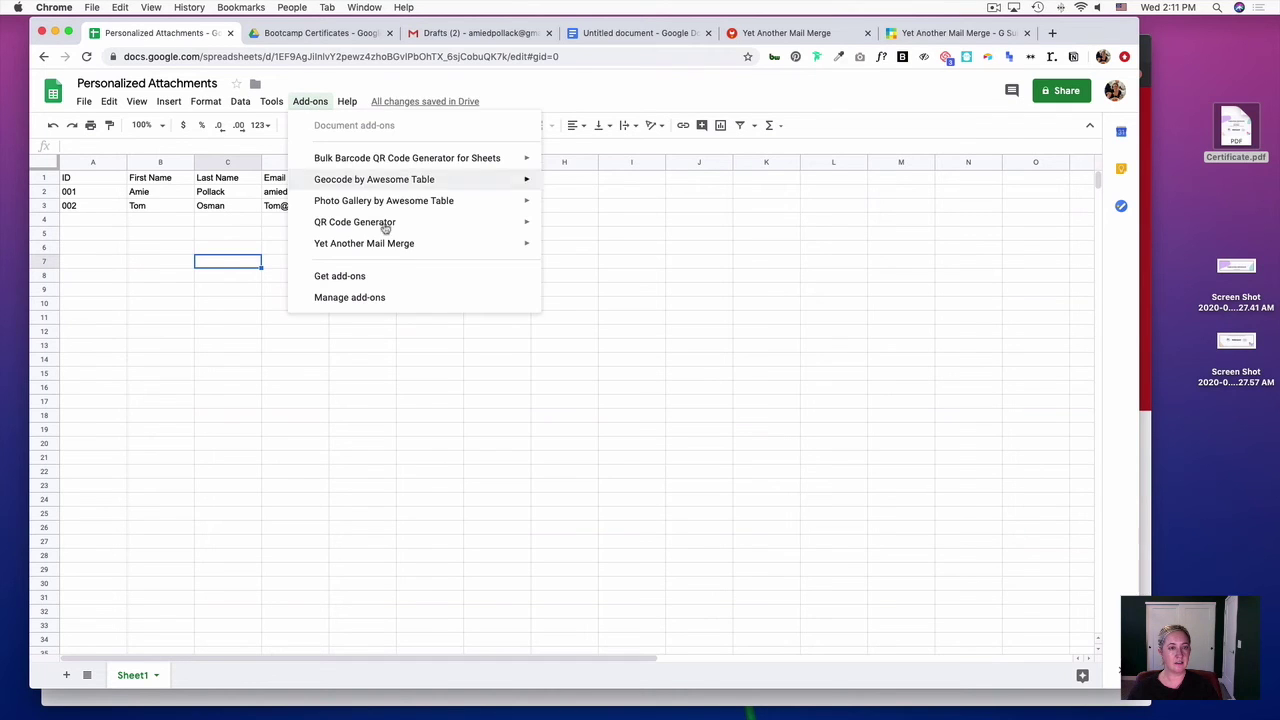
mouse_move(388, 245)
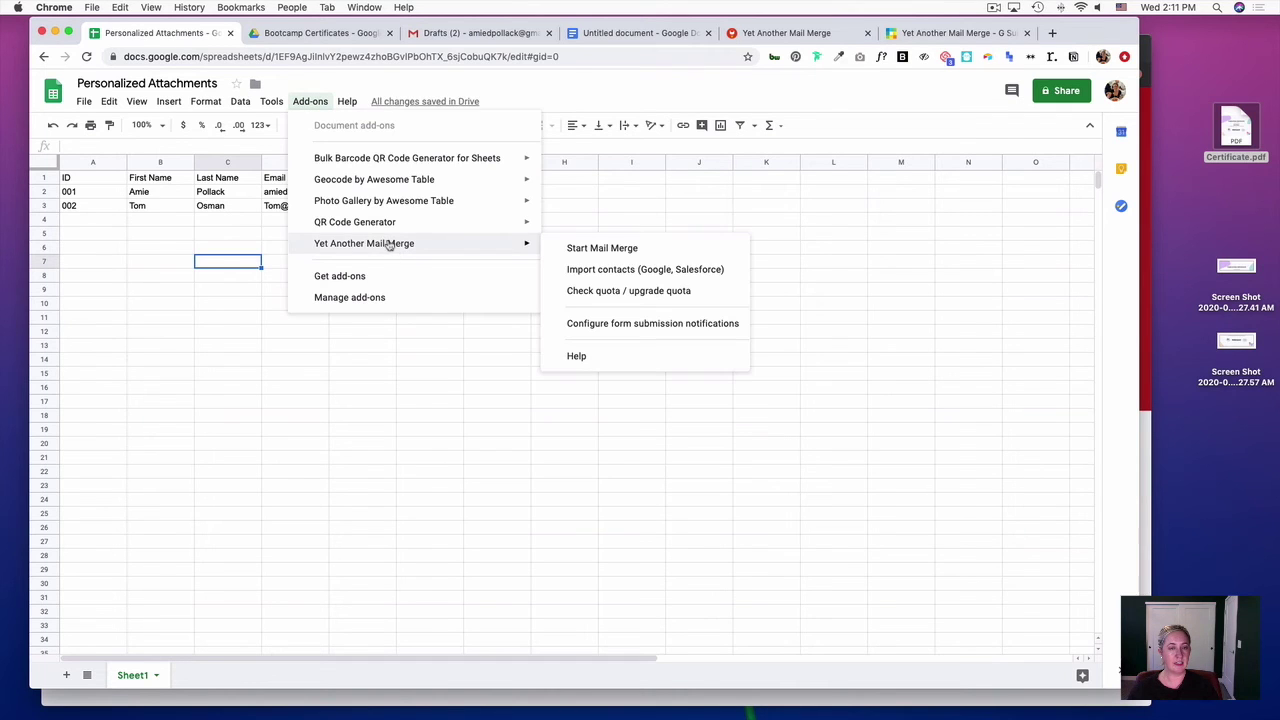
click(588, 250)
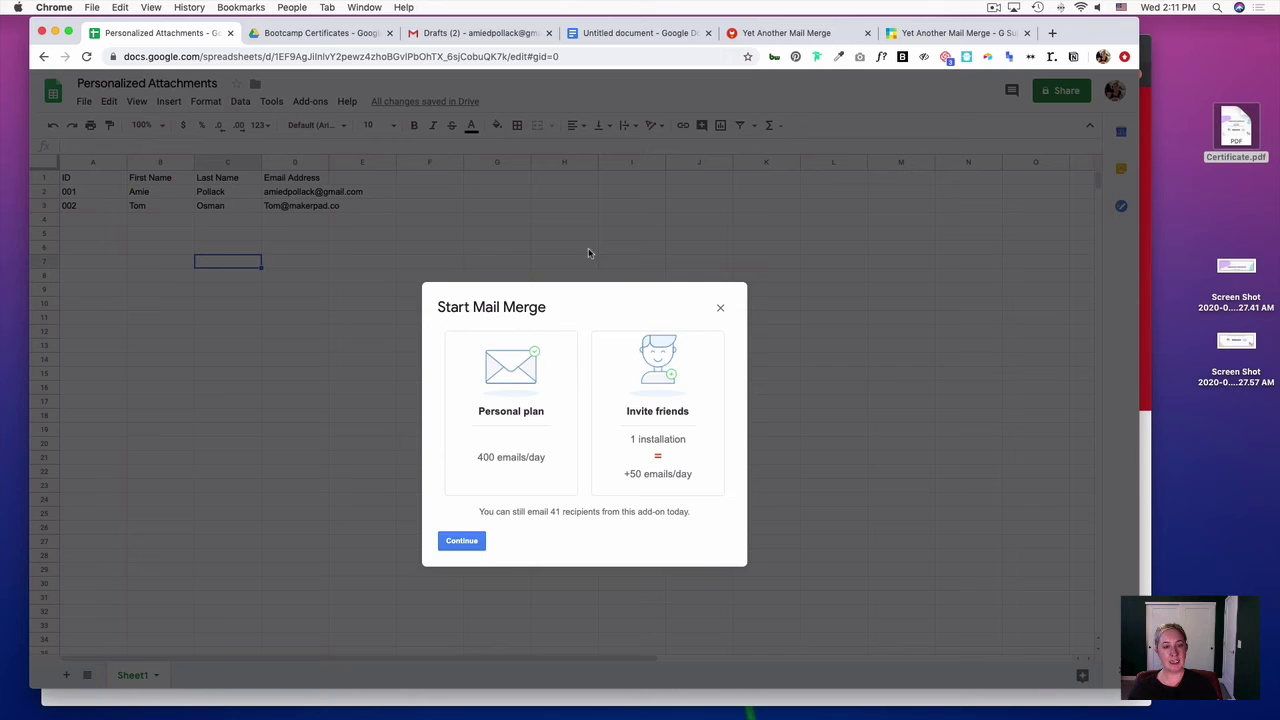
click(462, 541)
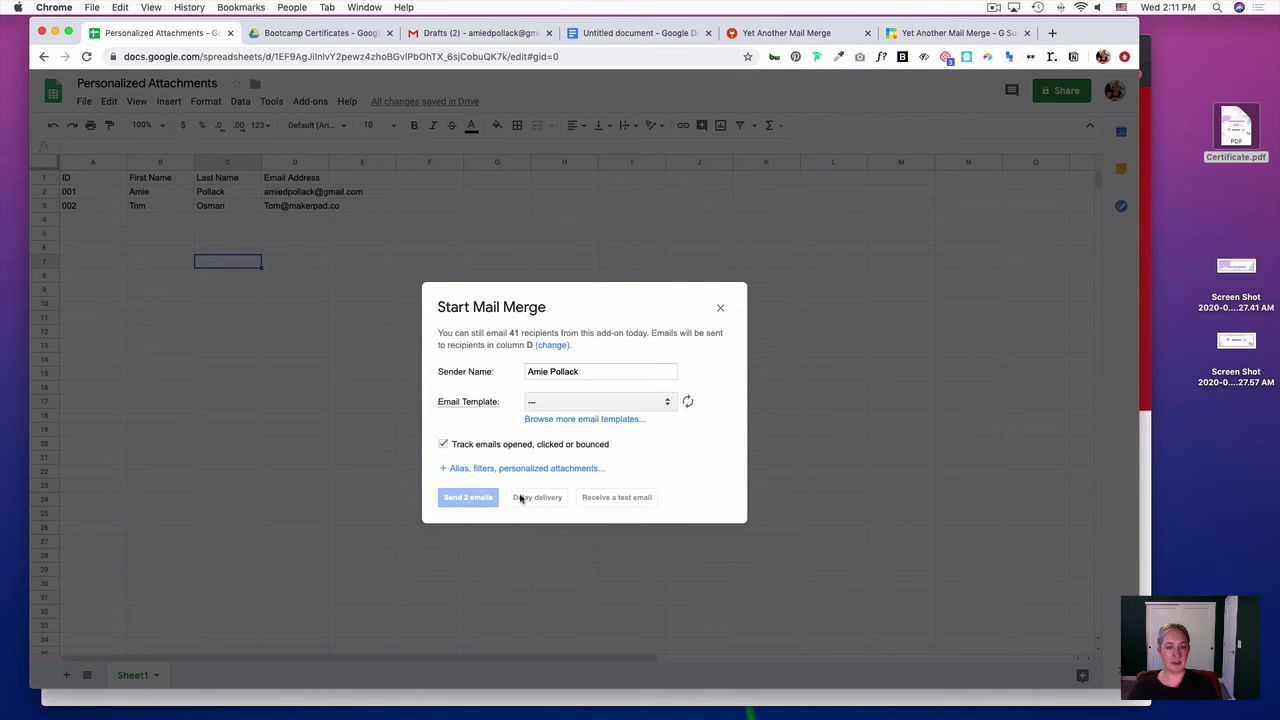
- Choose the Congrats certificate draft as the email template and show the personalized-attachment options
click(667, 403)
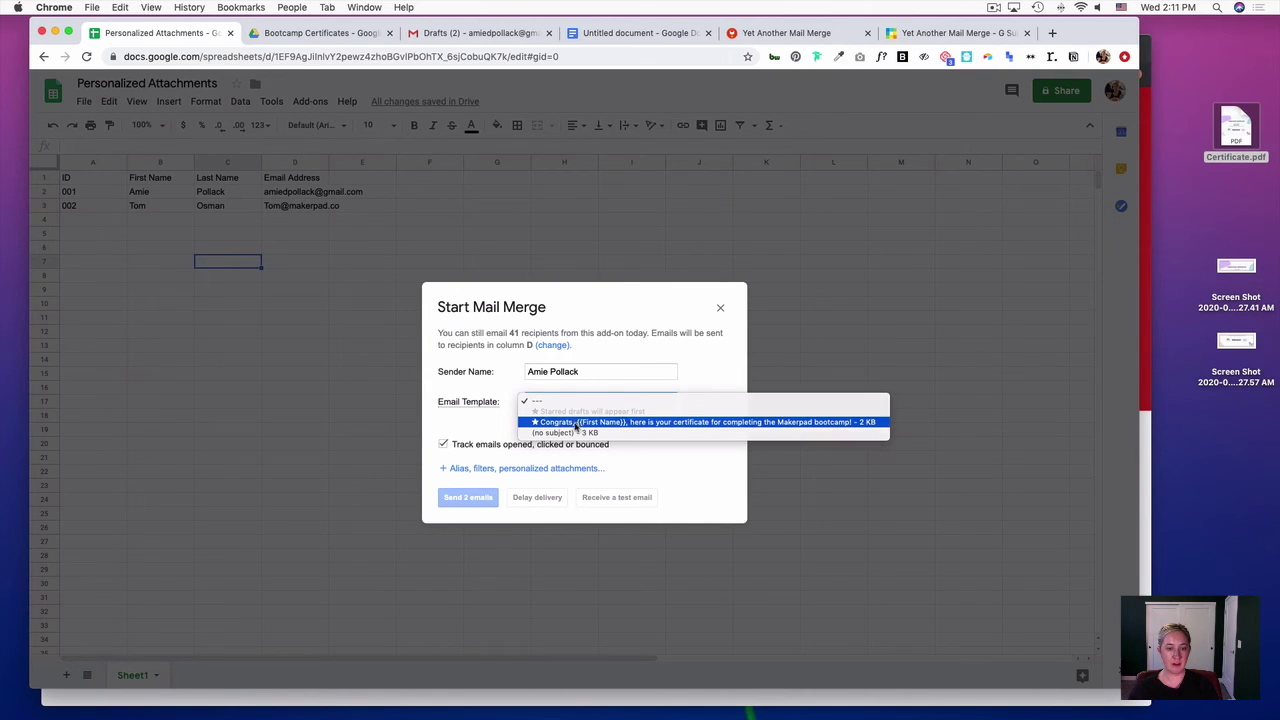
click(577, 422)
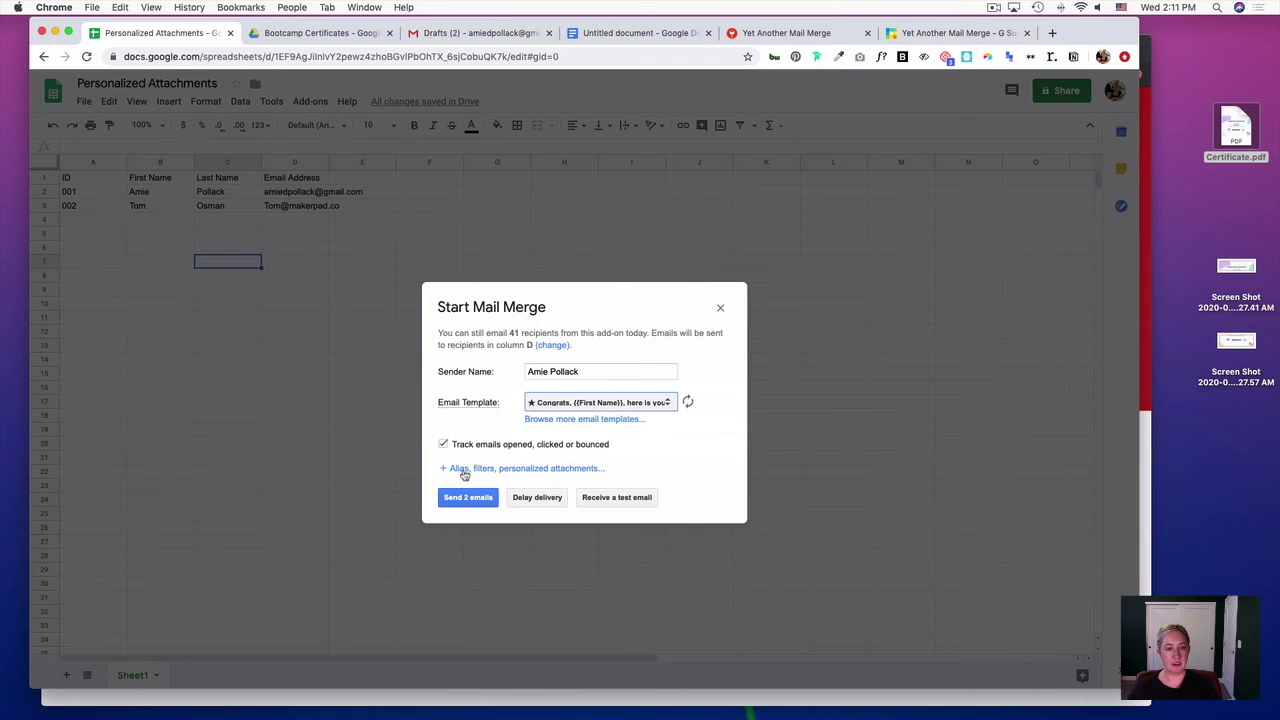
click(586, 470)
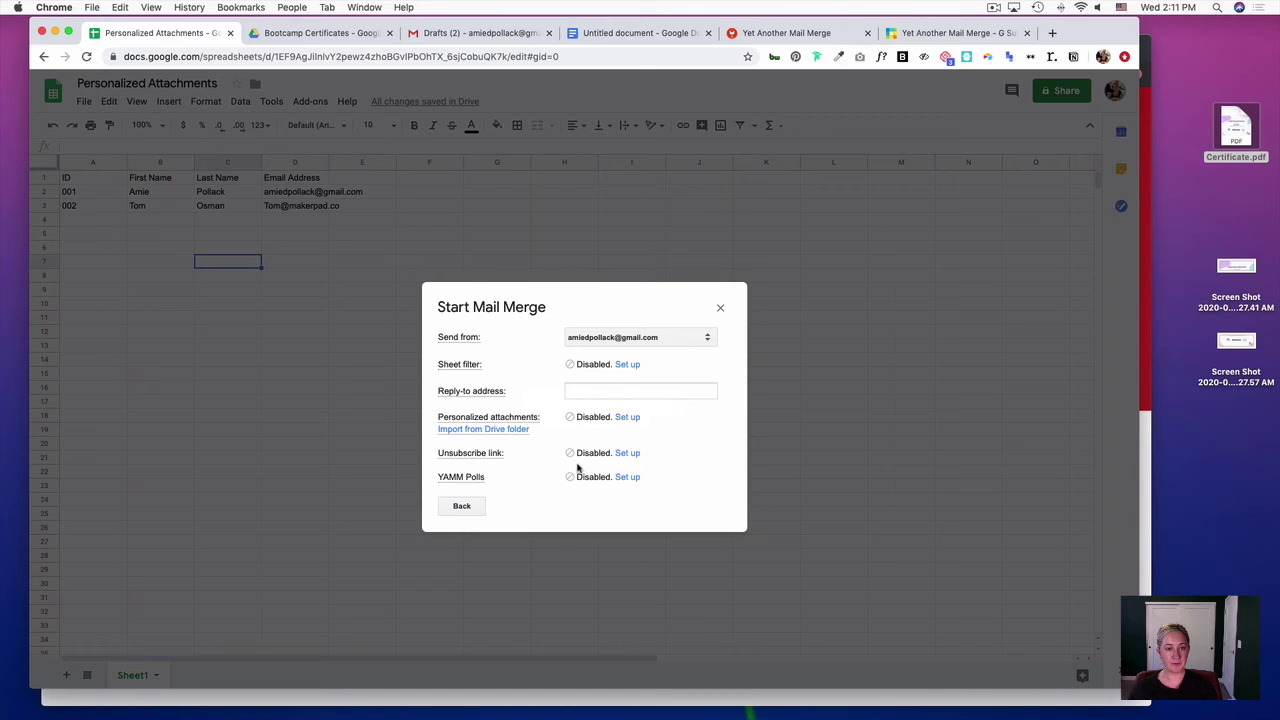
- Select the Bootcamp Certificates Drive folder as the source for personalized attachments
click(461, 432)
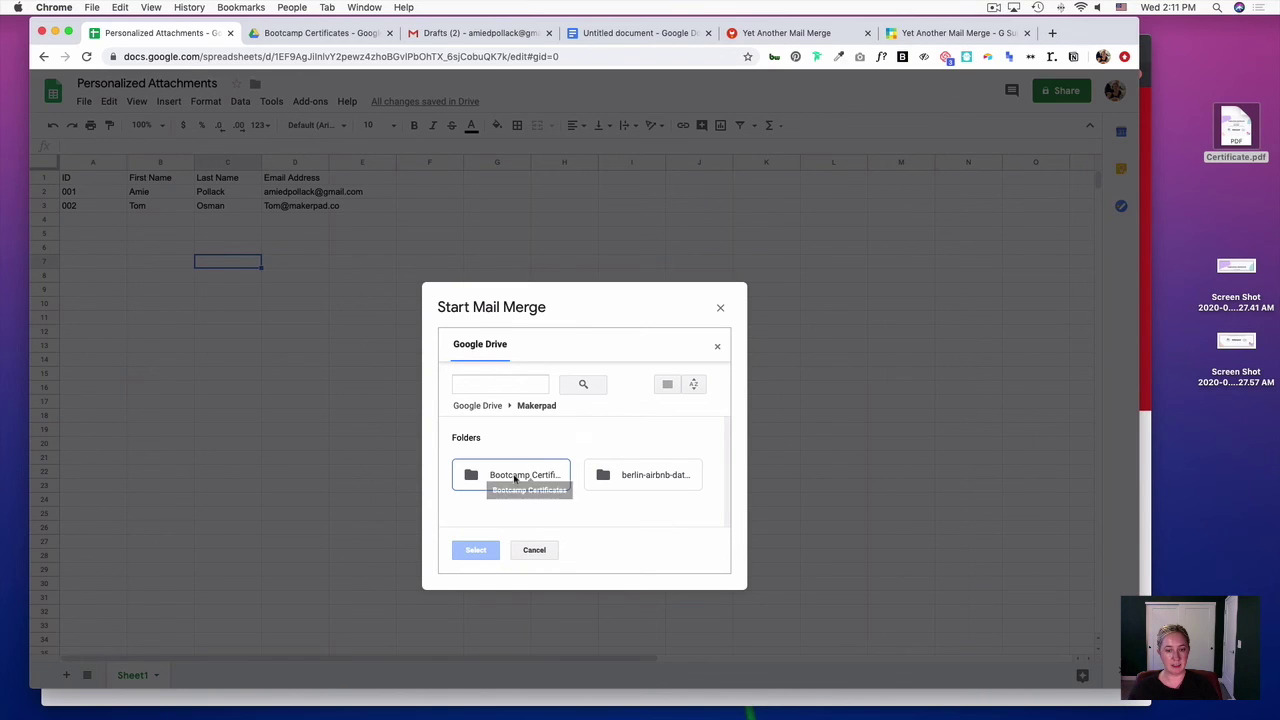
click(481, 481)
double_click(481, 480)
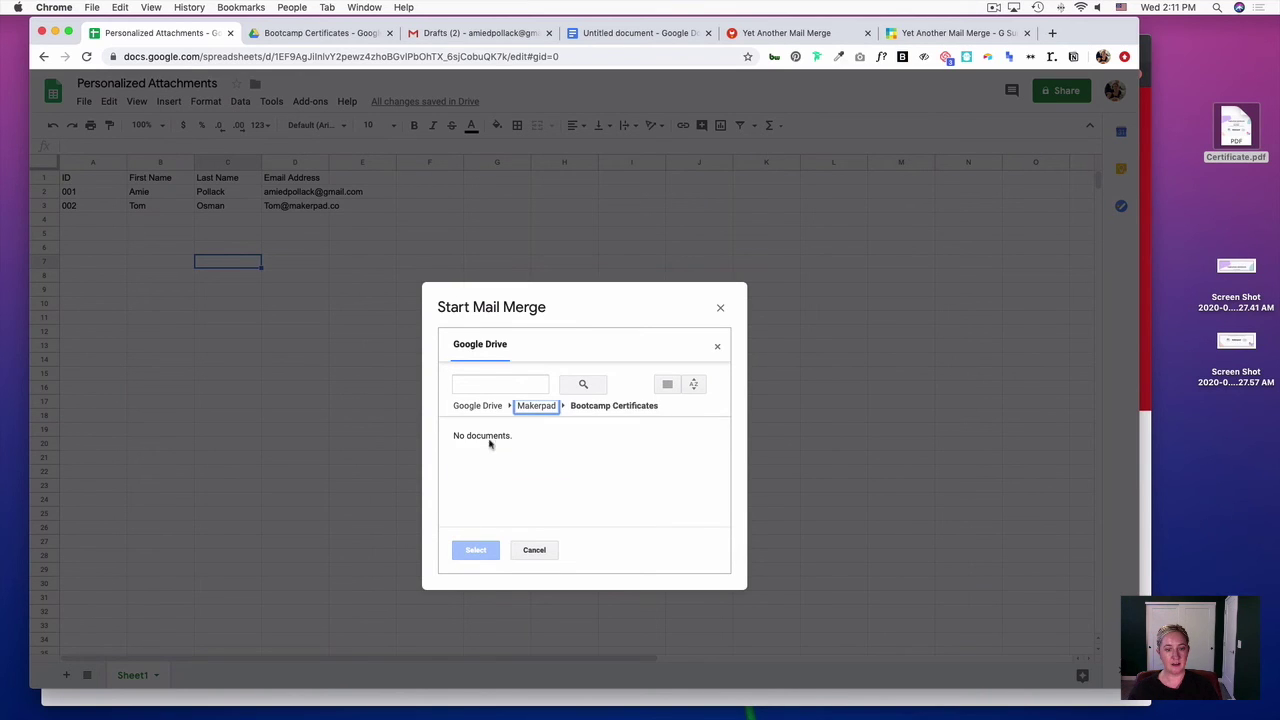
click(535, 406)
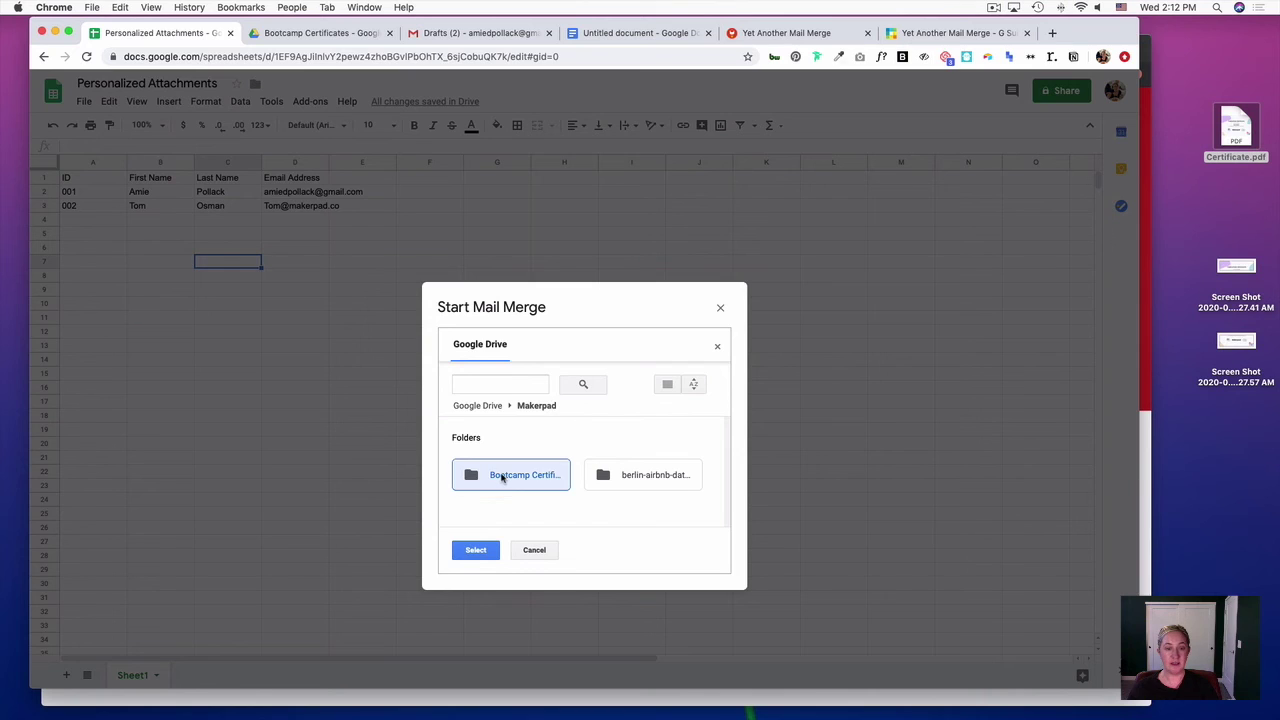
click(476, 551)
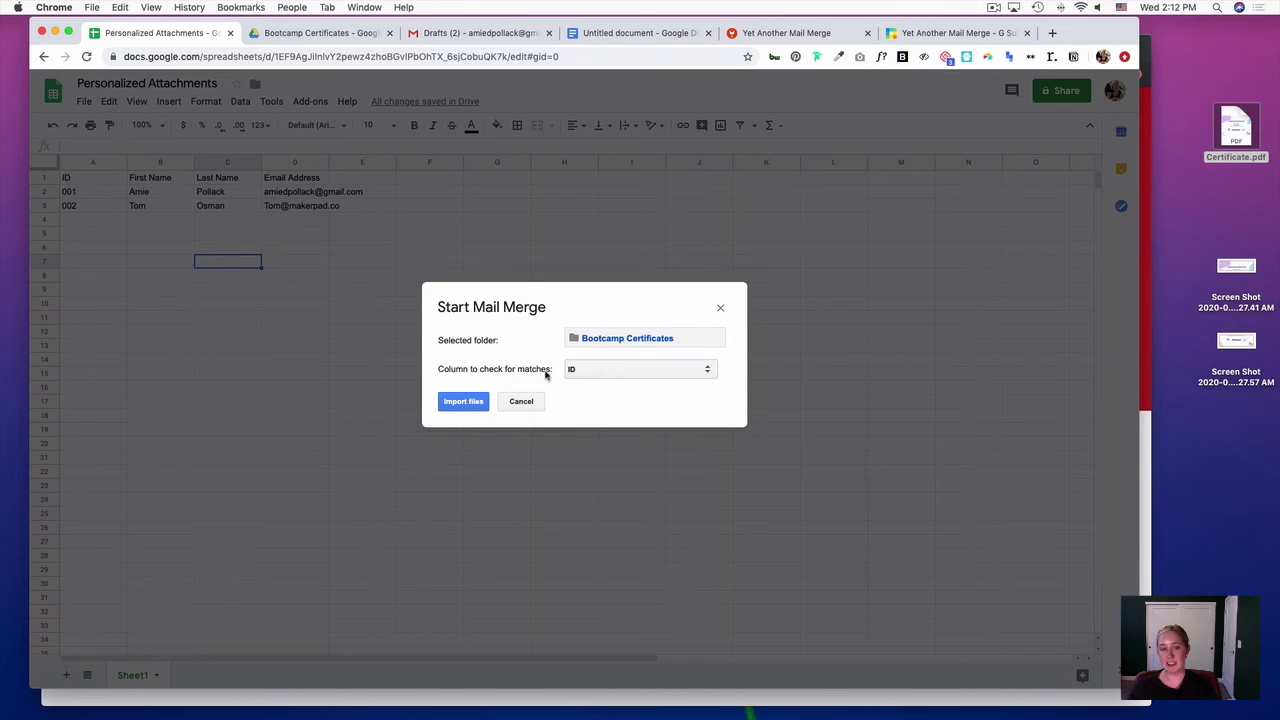
- Match the certificate files by the ID column and import them
click(630, 371)
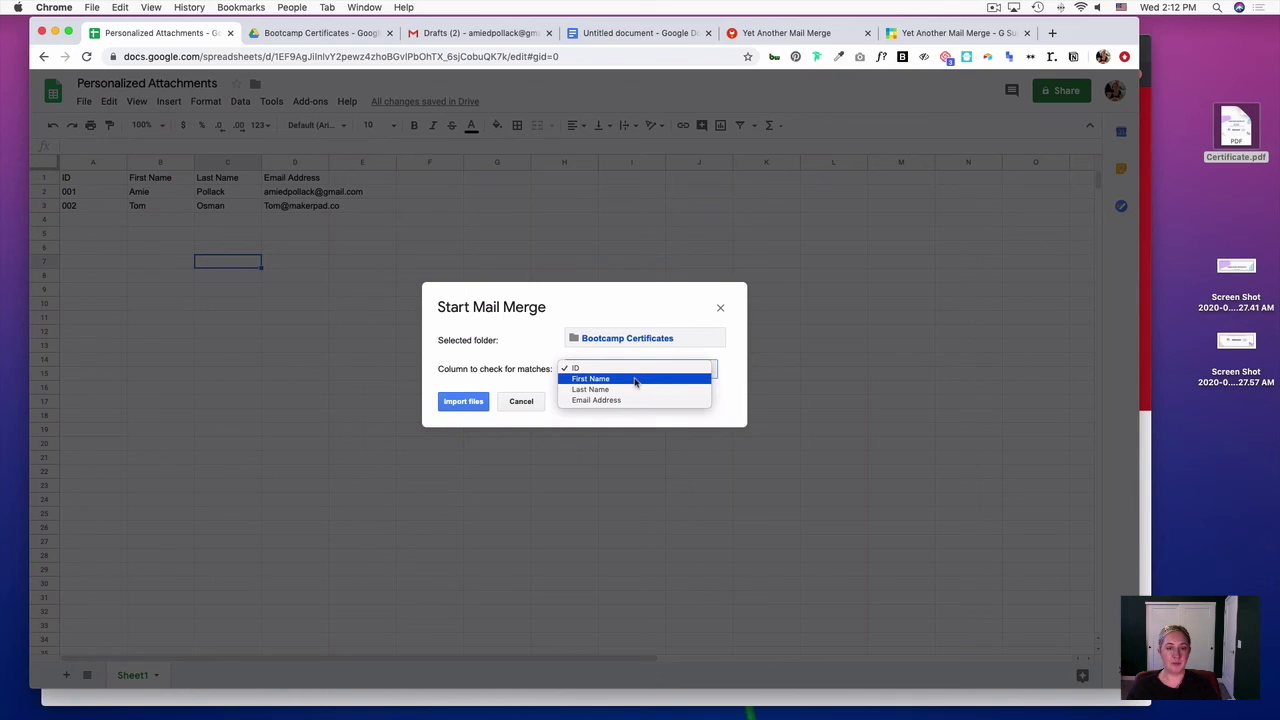
click(637, 369)
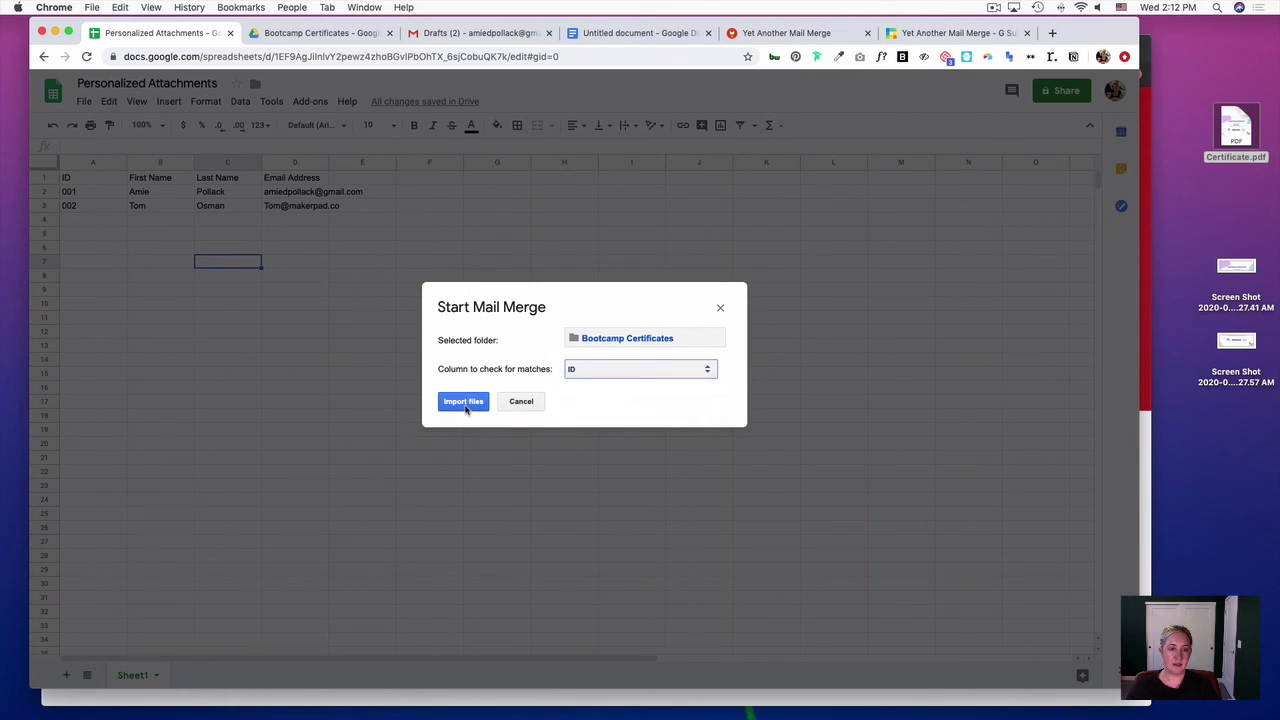
click(467, 402)
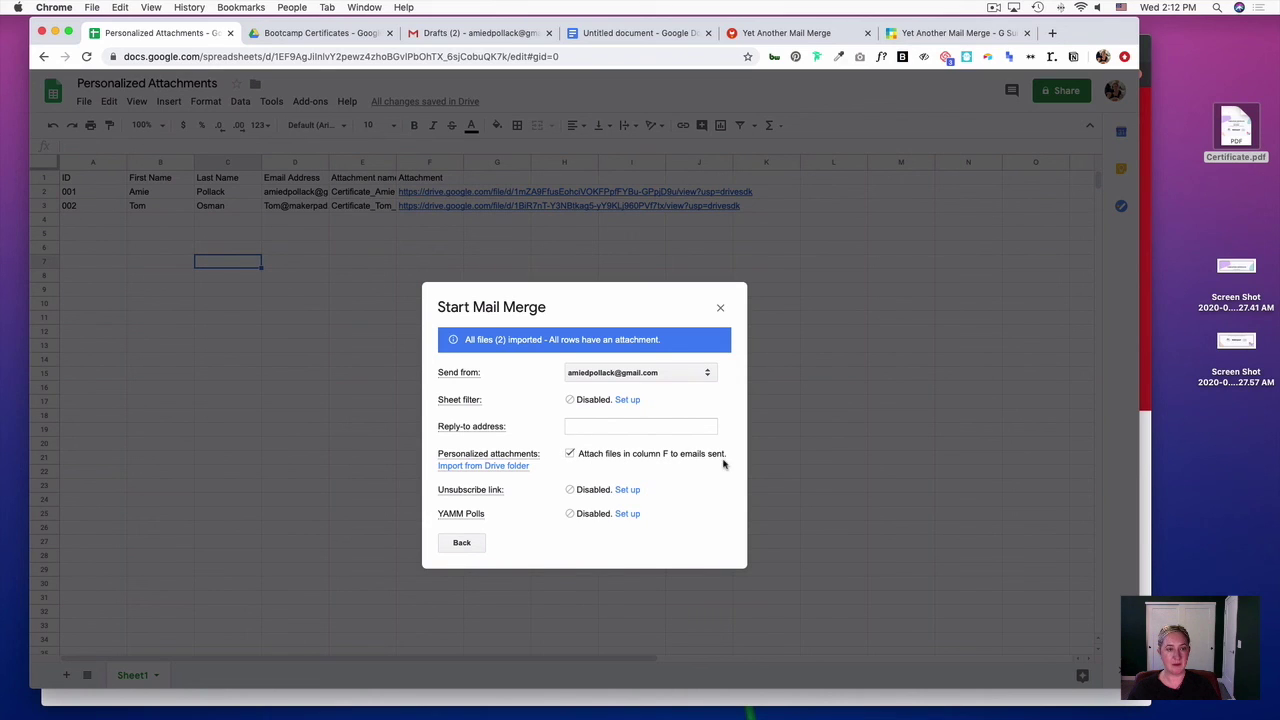
- Return to the sending options, send the 2 certificate emails, and acknowledge the confirmation
click(462, 543)
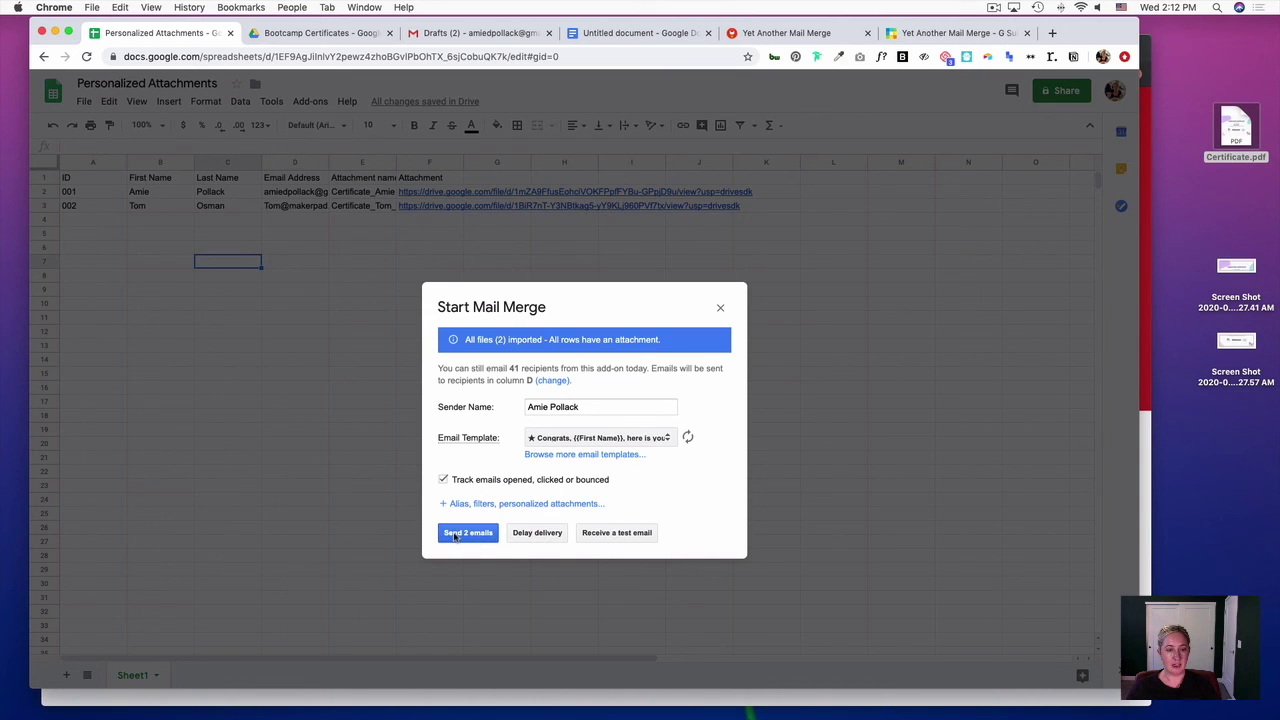
click(459, 534)
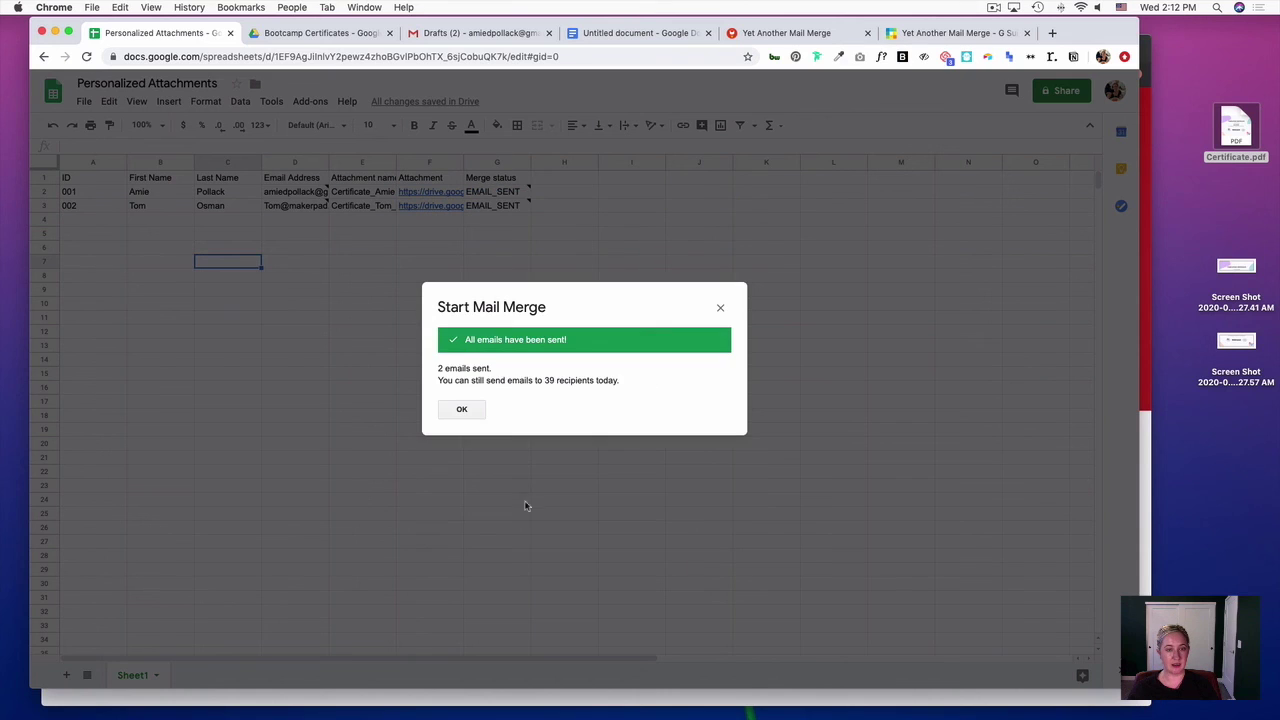
click(452, 410)
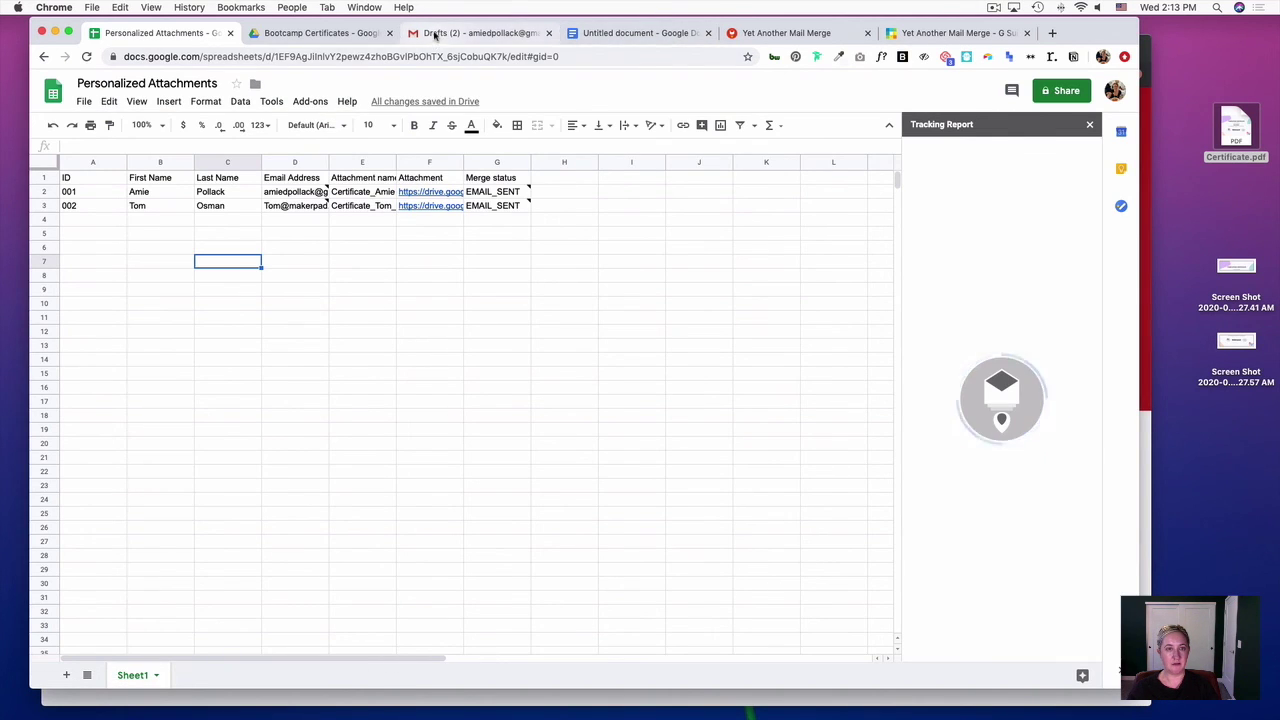
click(490, 33)
click(106, 176)
click(335, 186)
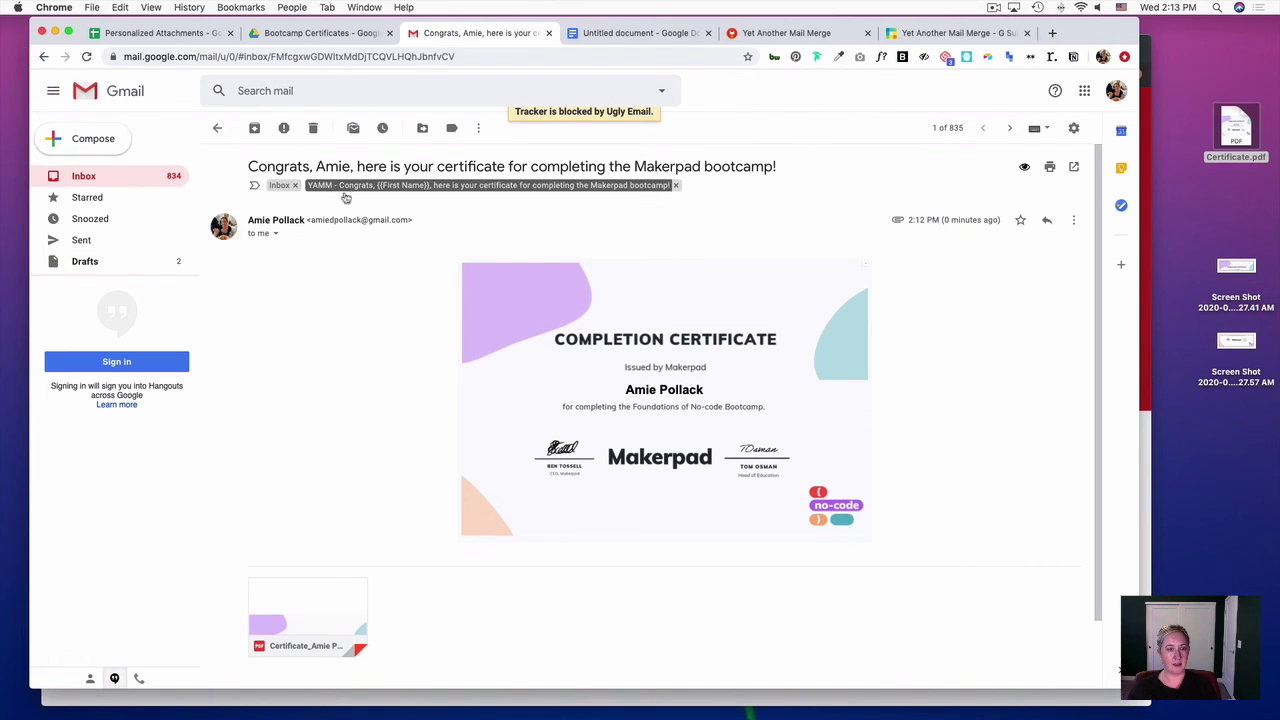
click(675, 185)
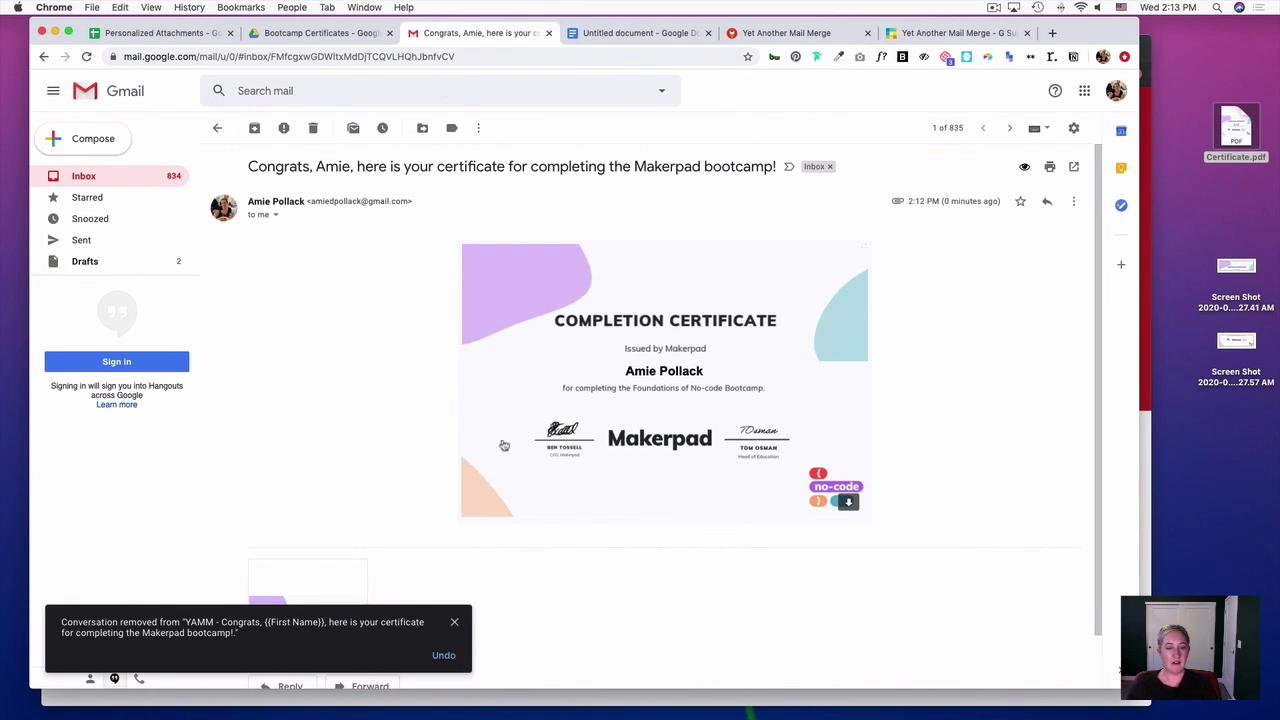
click(454, 622)
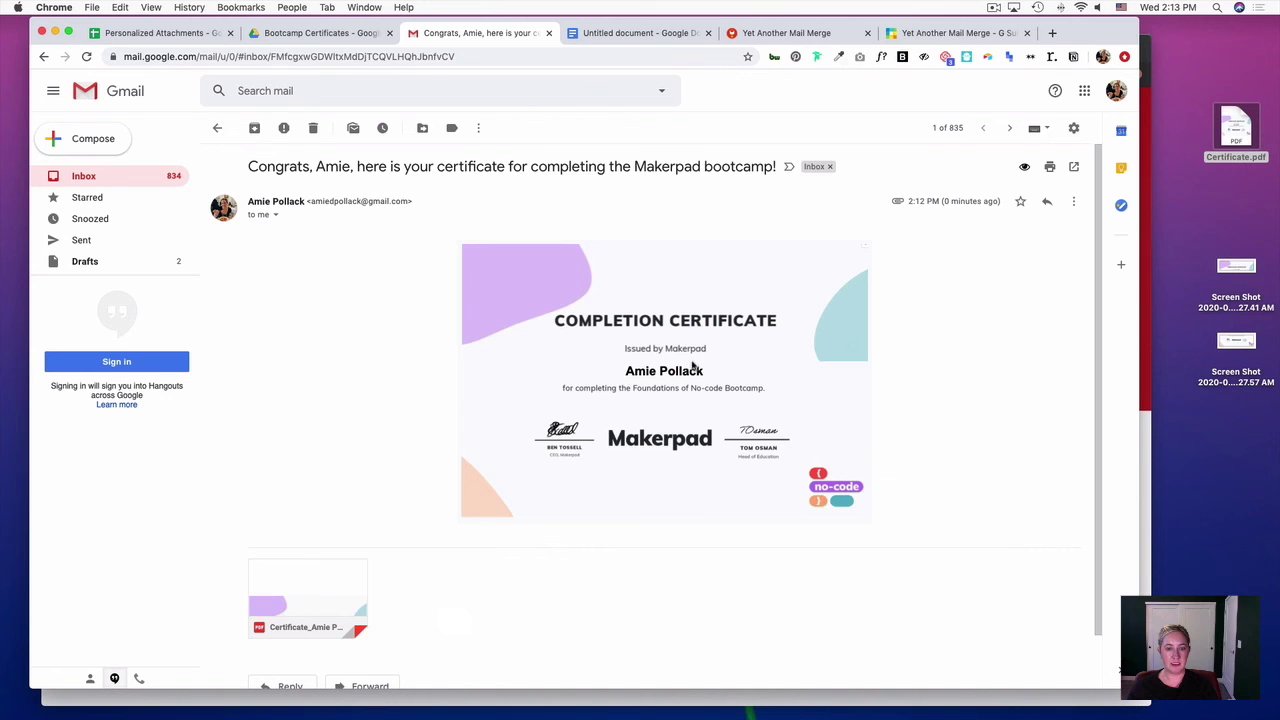
- Preview the attached certificate PDF, then close the preview
mouse_move(618, 365)
click(325, 578)
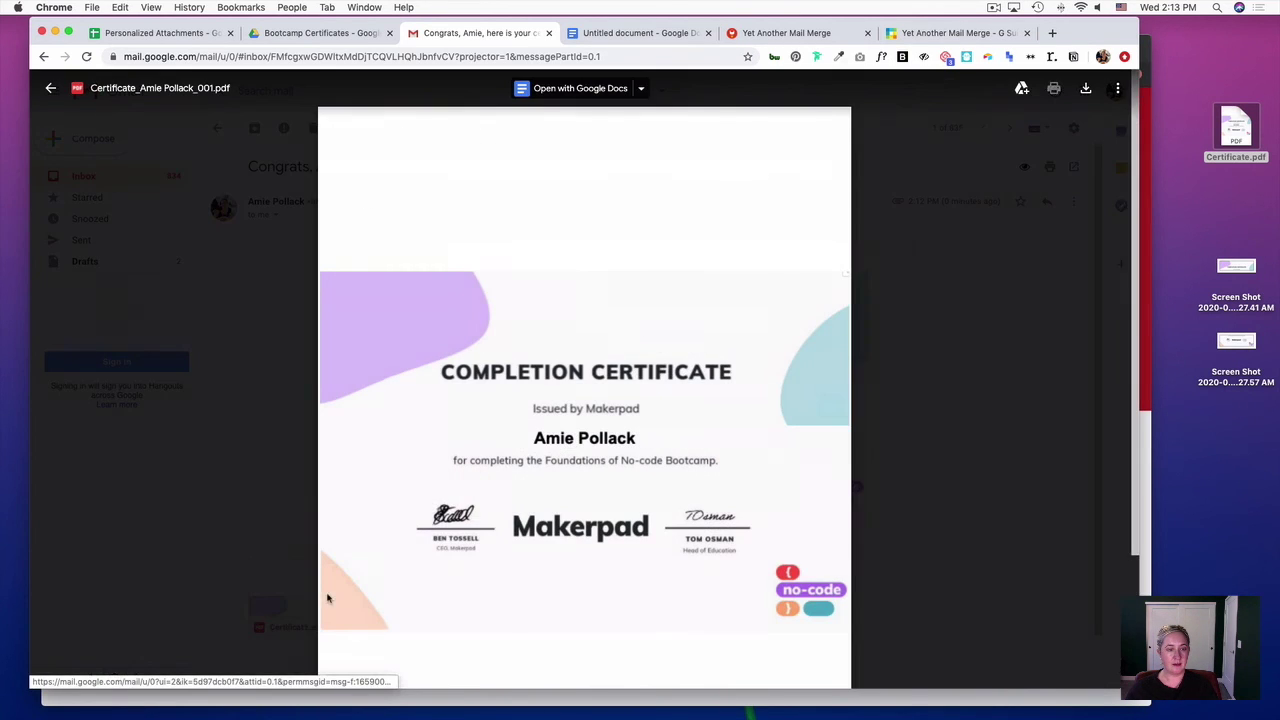
click(262, 572)
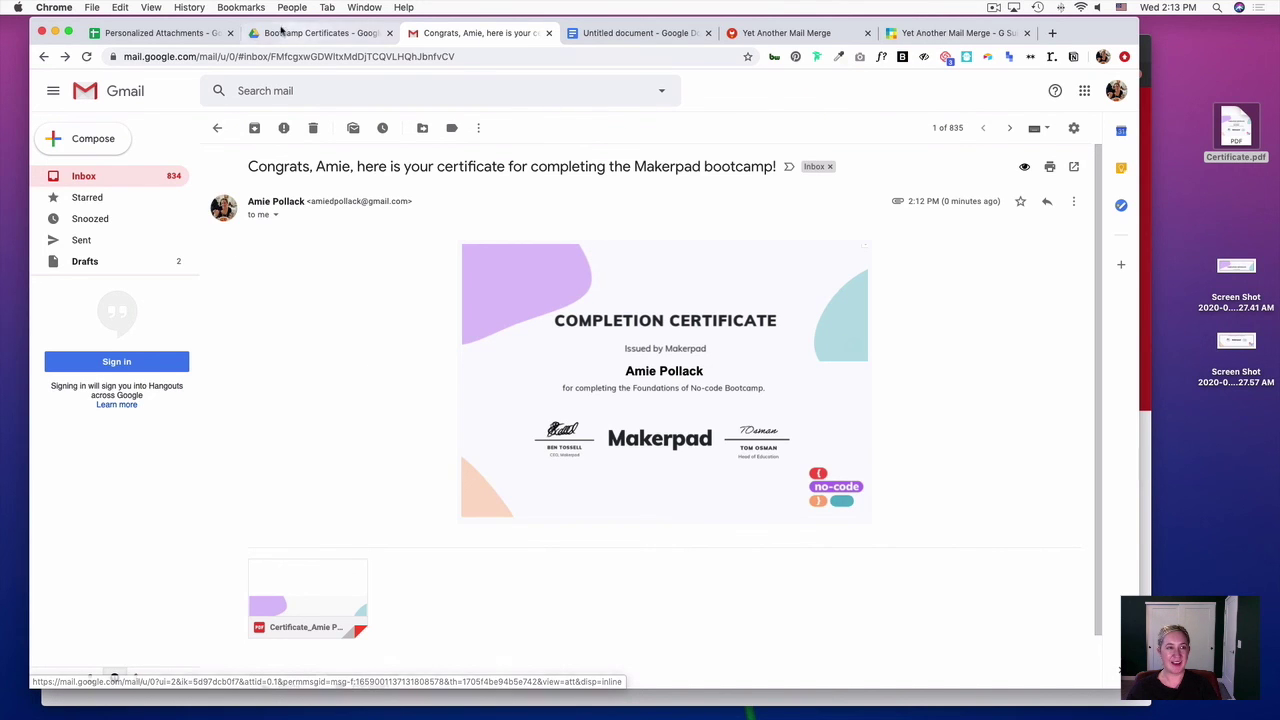
- Return to the Personalized Attachments sheet to check EMAIL_OPENED status and the tracking report
click(160, 33)
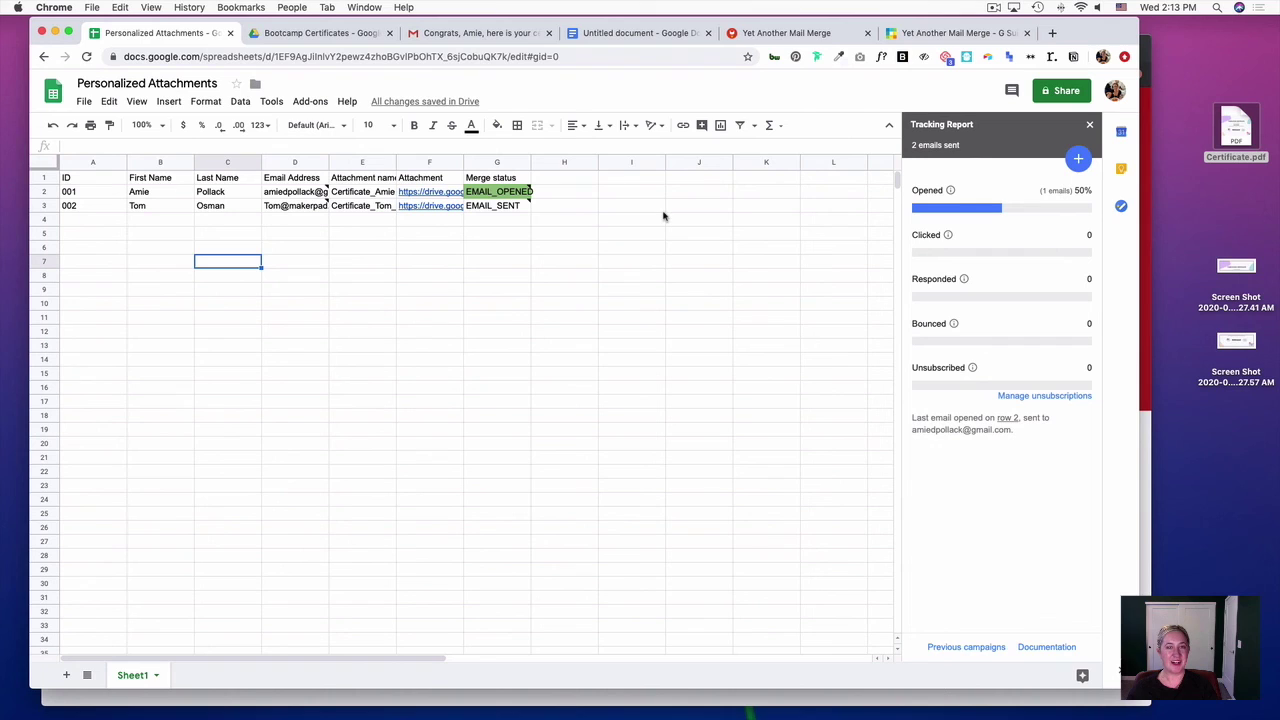